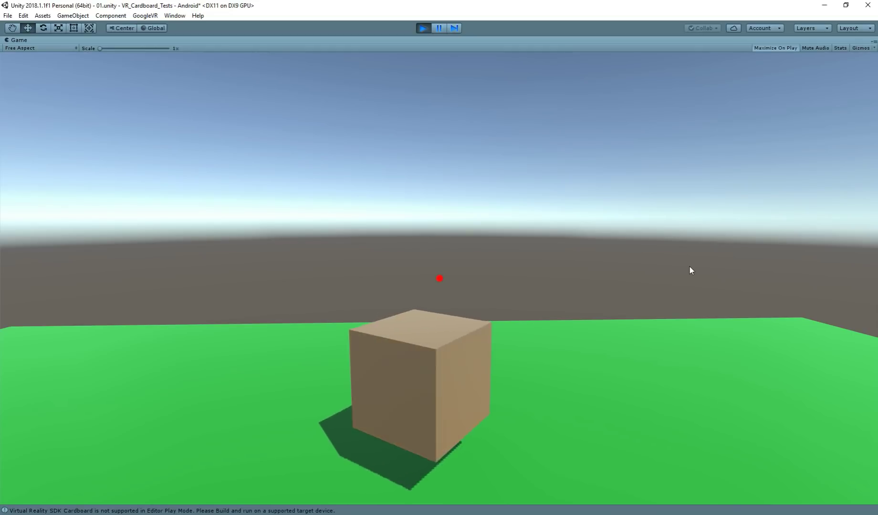
Look around the running Cardboard scene, turning the gaze toward and away from the brown box.
{"action": "key", "text": "alt"}
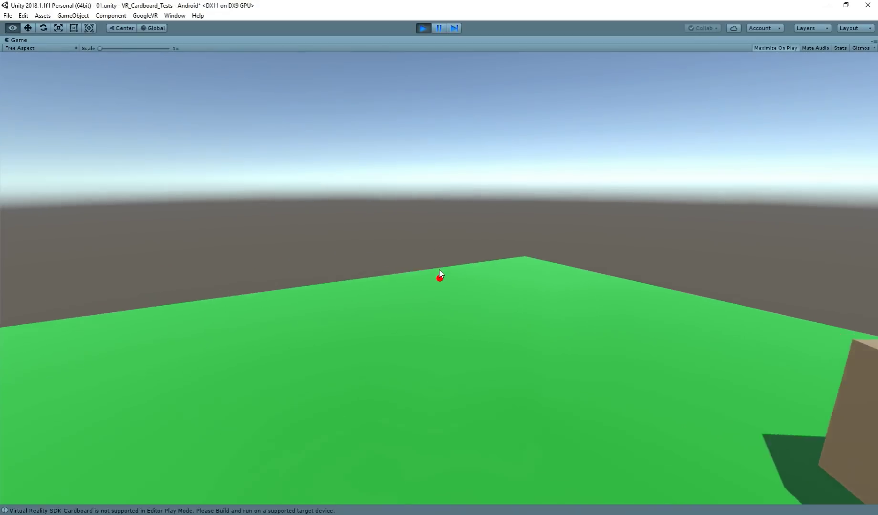
{"action": "key", "text": "alt"}
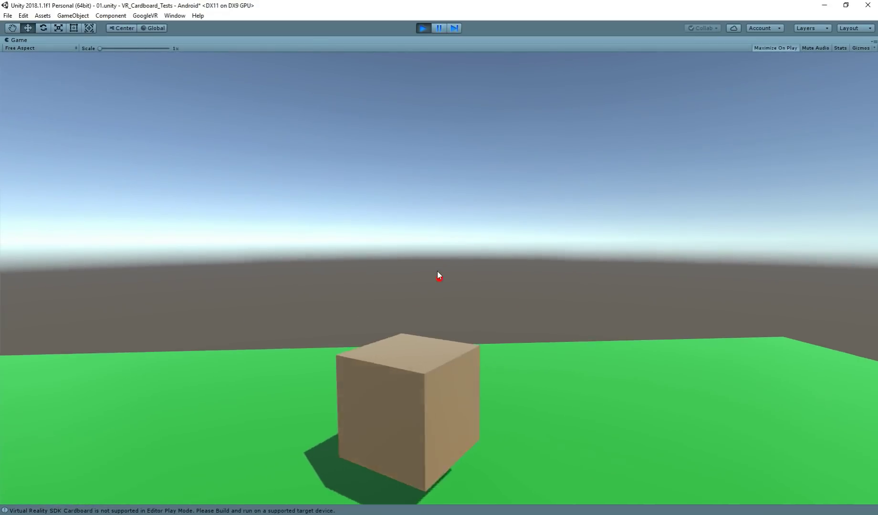
{"action": "key", "text": "alt"}
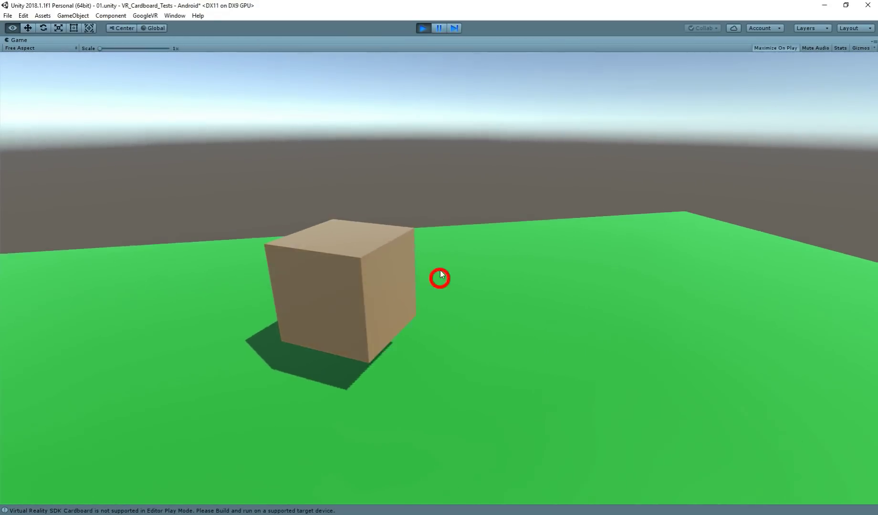
{"action": "key", "text": "alt"}
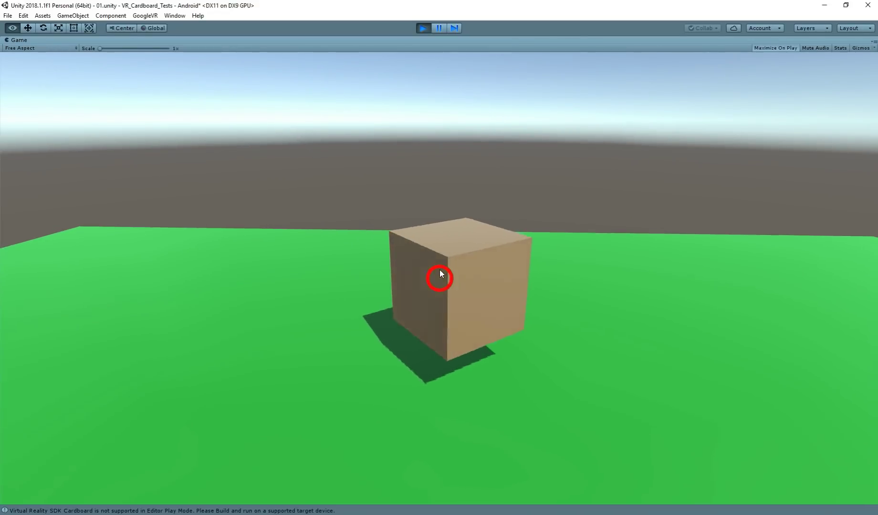
{"action": "key", "text": "alt"}
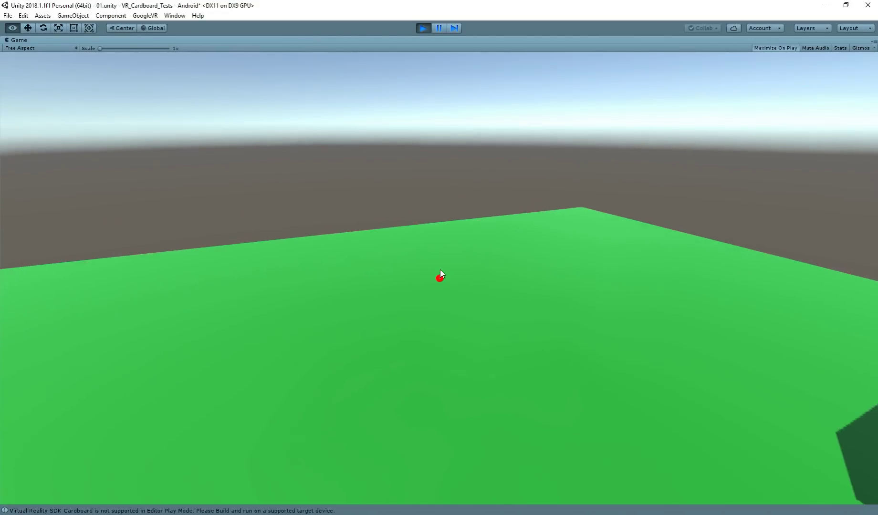
{"action": "key", "text": "alt"}
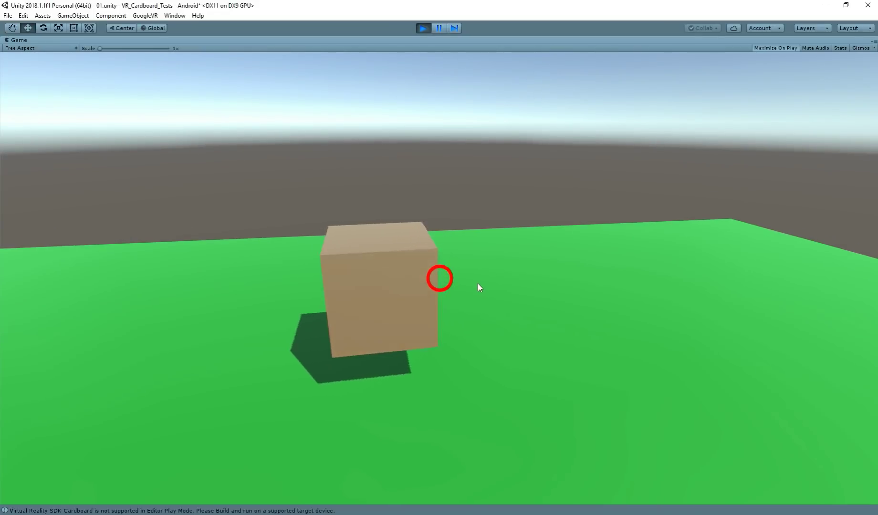
{"action": "key", "text": "ctrl"}
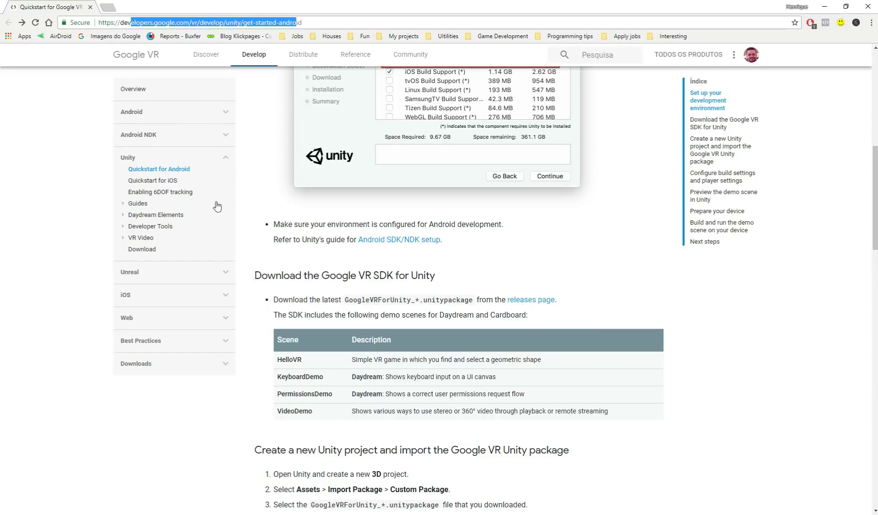
From the gvr-unity-sdk releases page, download GoogleVRForUnity_1.130.1.unitypackage.
{"action": "left_click", "coordinate": [124, 22]}
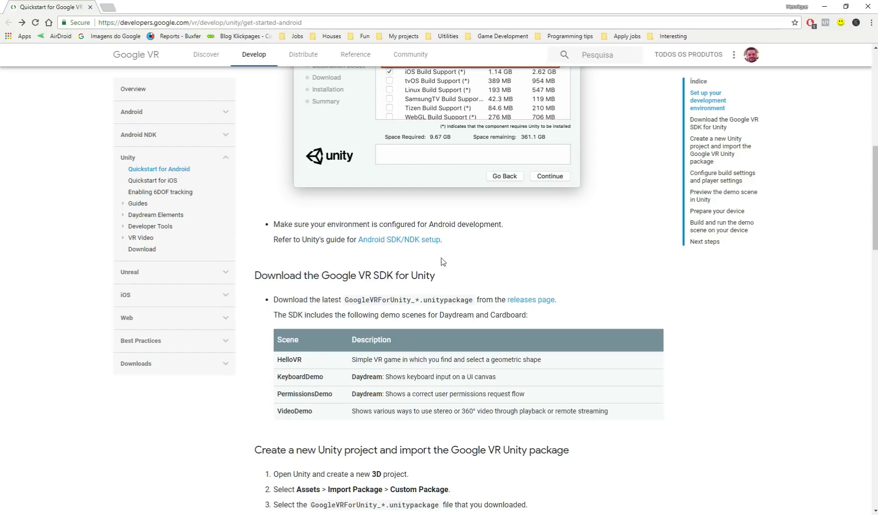
{"action": "left_click_drag", "start_coordinate": [343, 304], "coordinate": [478, 302]}
{"action": "left_click", "coordinate": [542, 301]}
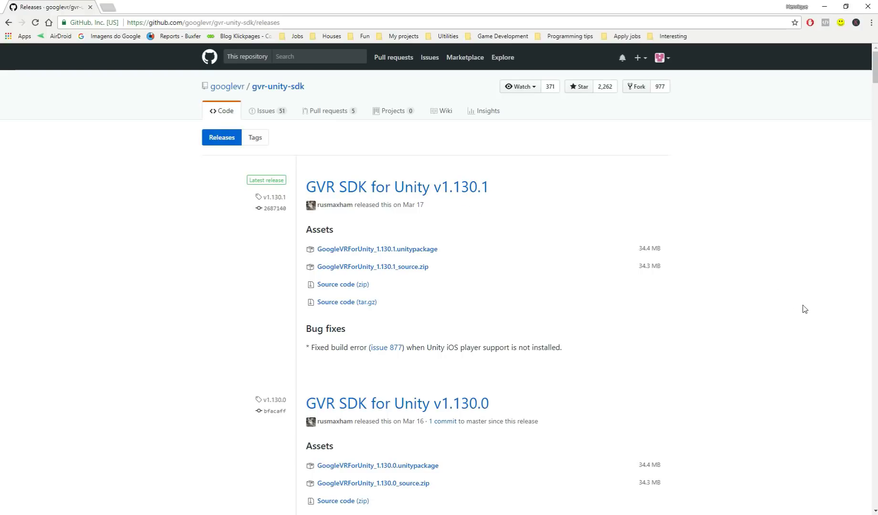
{"action": "left_click", "coordinate": [432, 251]}
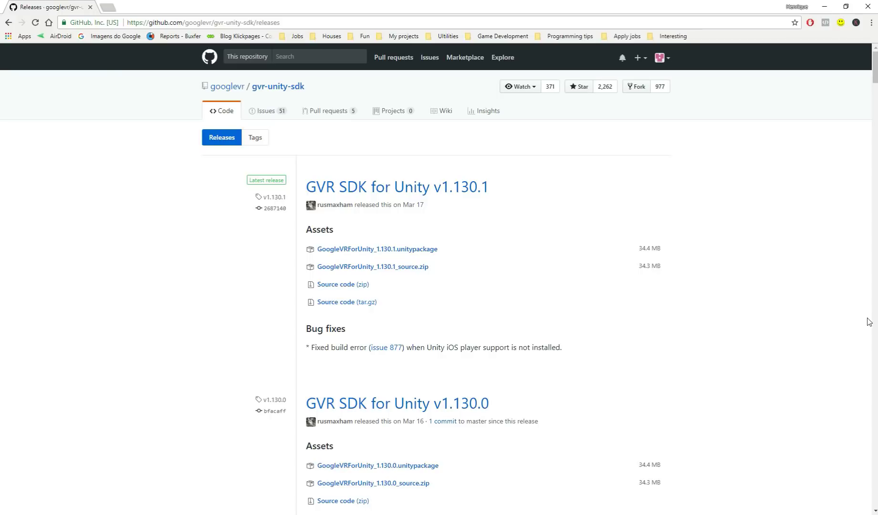
Name the new 3D project VR_Cardboard_Tests and create it.
{"action": "key", "text": "alt+Tab"}
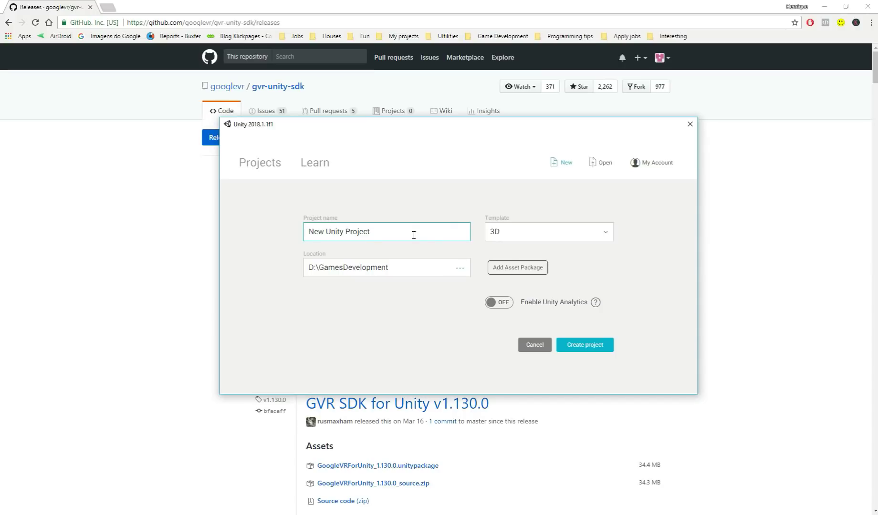
{"action": "left_click_drag", "start_coordinate": [399, 234], "coordinate": [277, 233]}
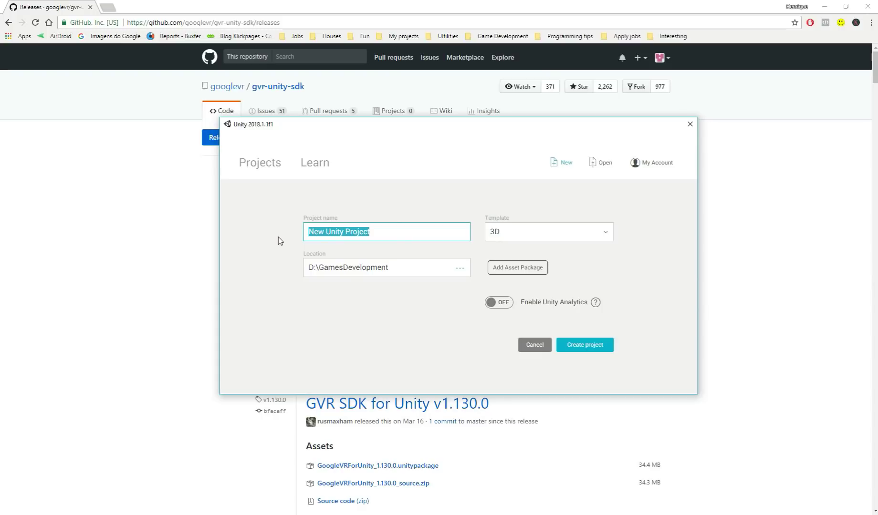
{"action": "type", "text": "VR_Card"}
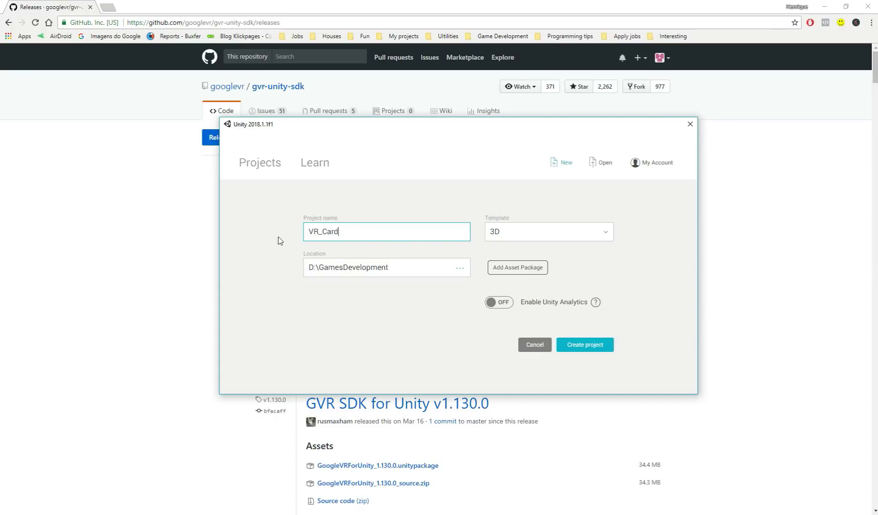
{"action": "type", "text": "board_Tests"}
{"action": "left_click", "coordinate": [585, 349]}
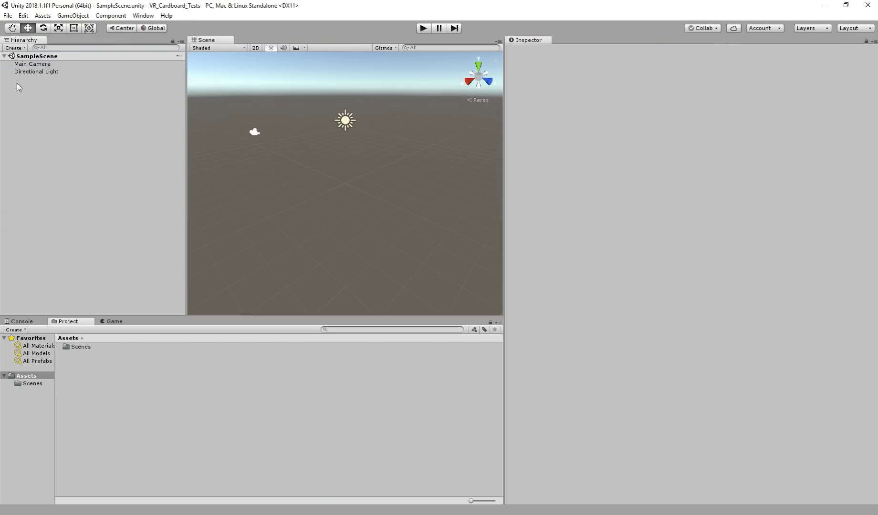
In File > Build Settings, select Android and switch the platform to it.
{"action": "left_click", "coordinate": [7, 15]}
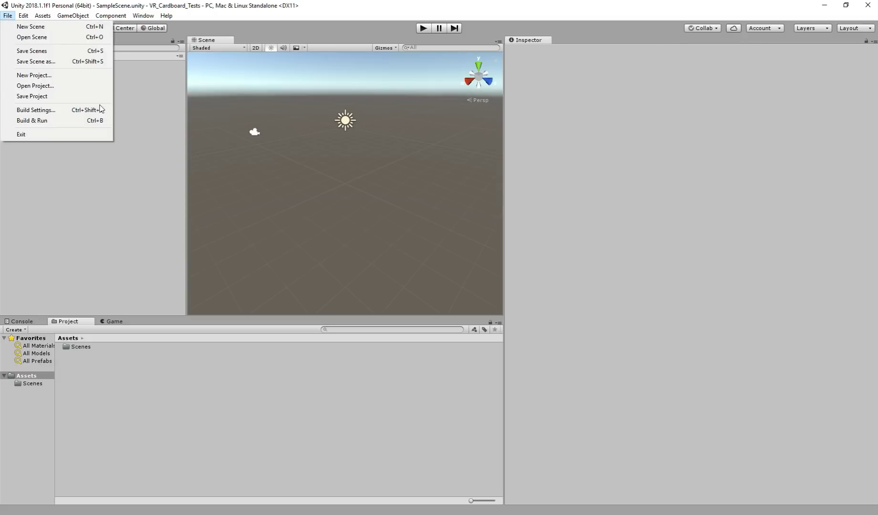
{"action": "left_click", "coordinate": [75, 110]}
{"action": "left_click", "coordinate": [171, 182]}
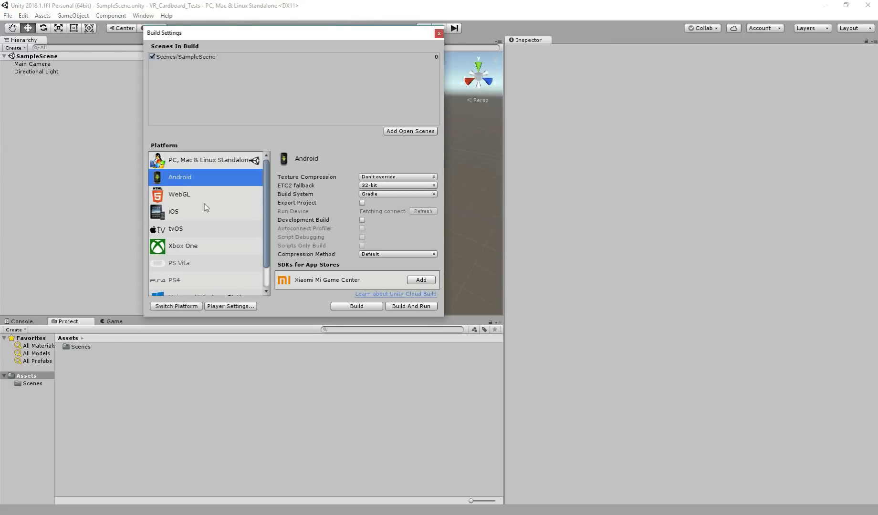
{"action": "left_click", "coordinate": [186, 307]}
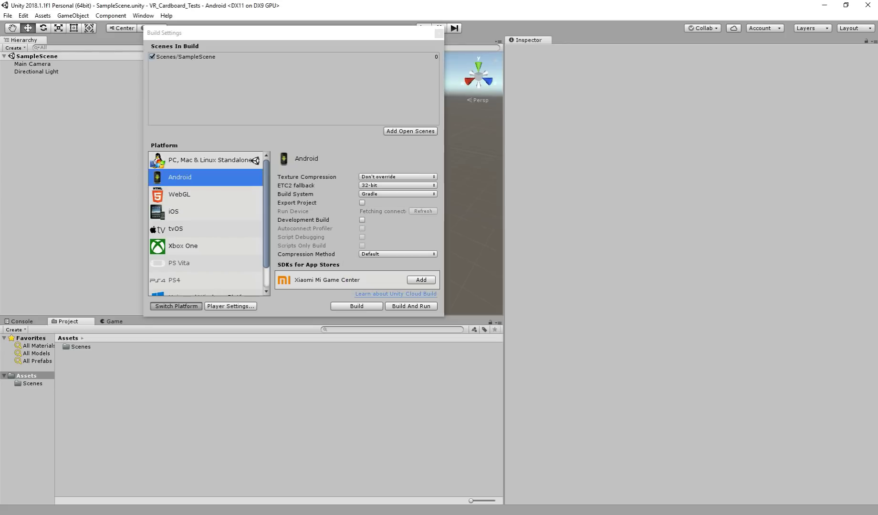
{"action": "left_click", "coordinate": [7, 15]}
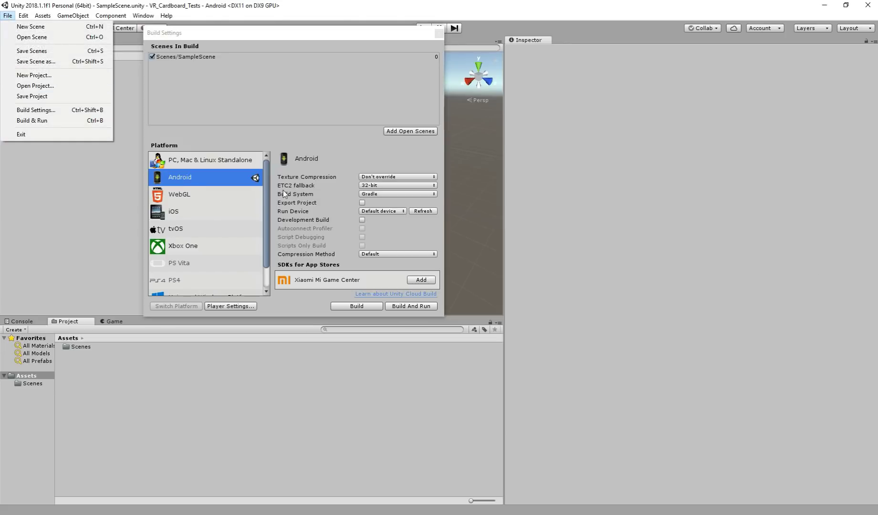
{"action": "left_click", "coordinate": [327, 143]}
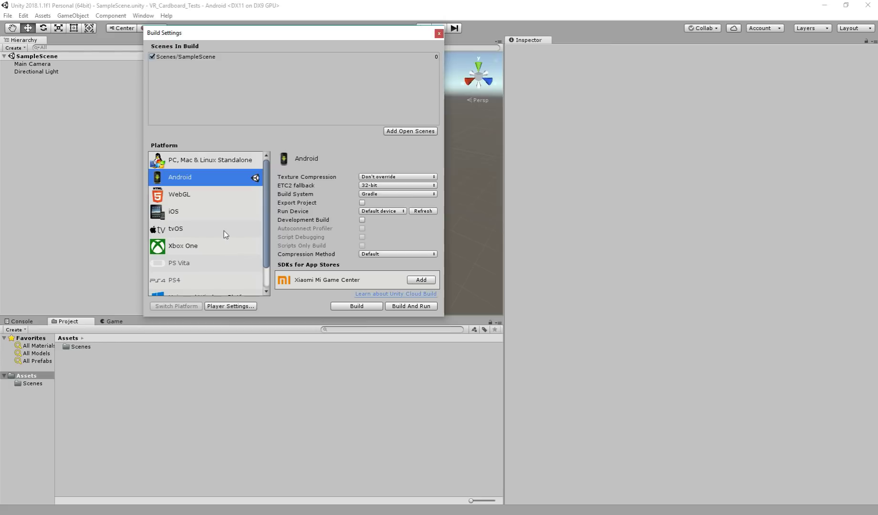
In Android Player Settings, change Company Name from DefaultCompany to abc.
{"action": "left_click", "coordinate": [248, 307]}
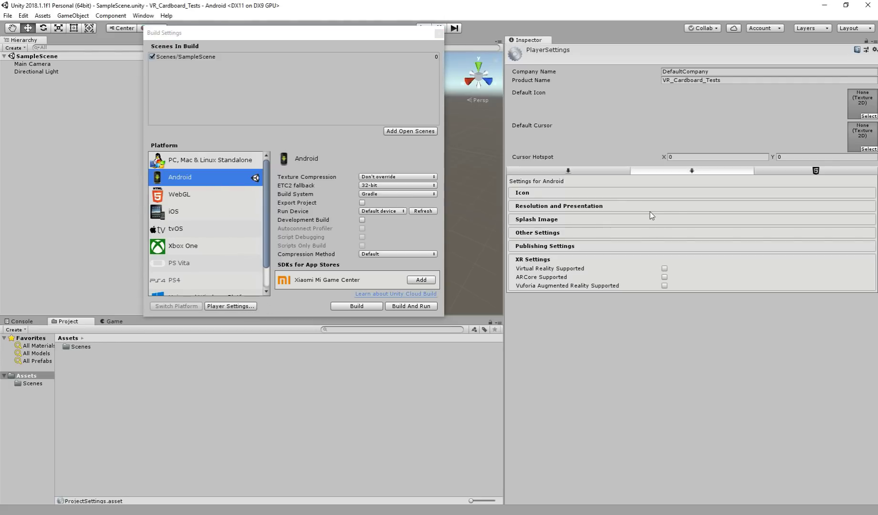
{"action": "left_click", "coordinate": [594, 71]}
{"action": "left_click_drag", "start_coordinate": [720, 71], "coordinate": [641, 75]}
{"action": "type", "text": "abc"}
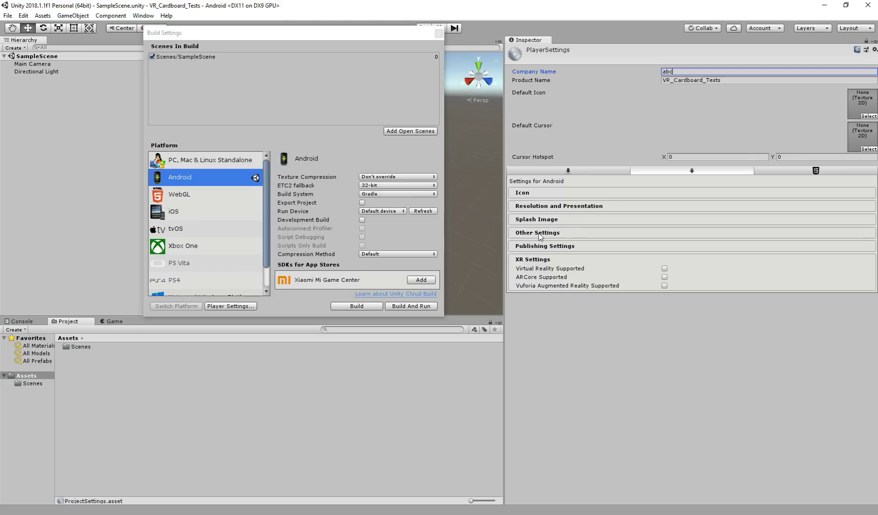
Set the Package Name to com.abc.VR_Cardboard_Tests under Other Settings.
{"action": "left_click", "coordinate": [539, 234]}
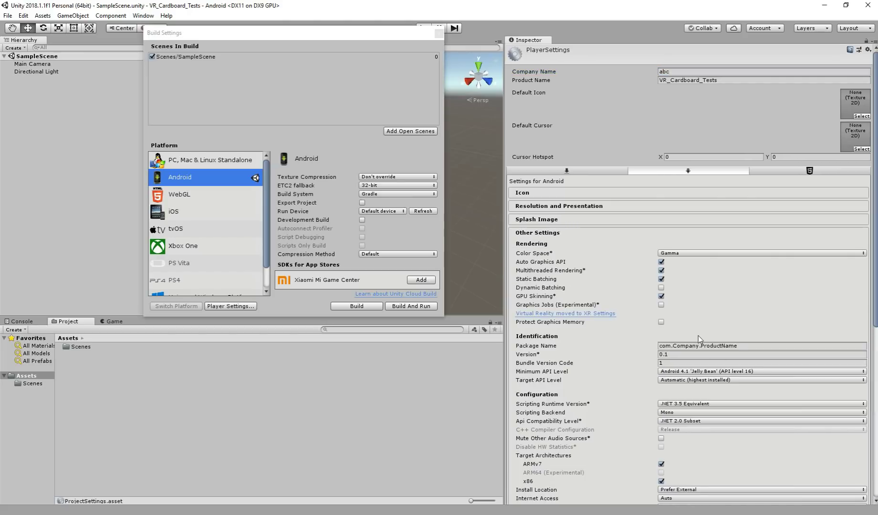
{"action": "left_click_drag", "start_coordinate": [738, 84], "coordinate": [667, 82]}
{"action": "double_click", "coordinate": [703, 347]}
{"action": "type", "text": "VR_Cardboard_Tests"}
{"action": "left_click", "coordinate": [690, 71]}
{"action": "key", "text": "ctrl+c"}
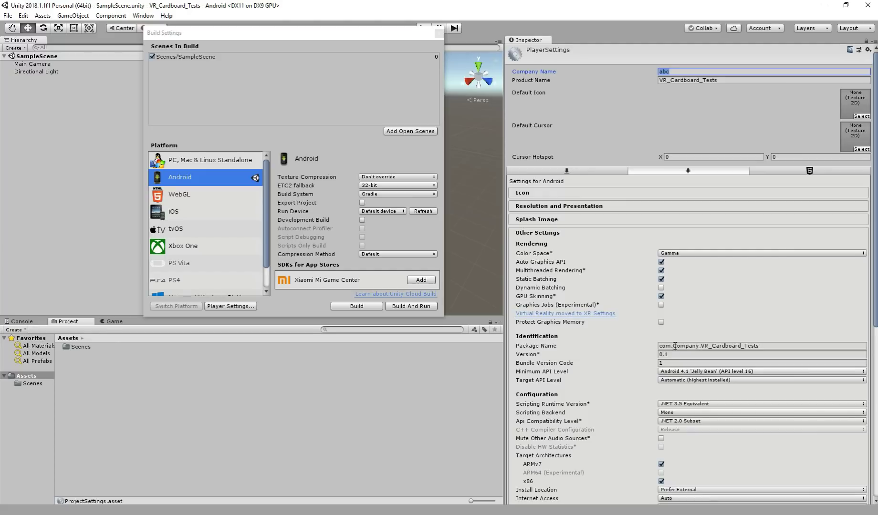
{"action": "left_click_drag", "start_coordinate": [673, 347], "coordinate": [698, 349]}
{"action": "key", "text": "ctrl+v"}
Set Minimum API Level to Android 4.4 'Kit Kat' (API level 19).
{"action": "scroll", "coordinate": [726, 350], "scroll_direction": "down", "scroll_amount": 1}
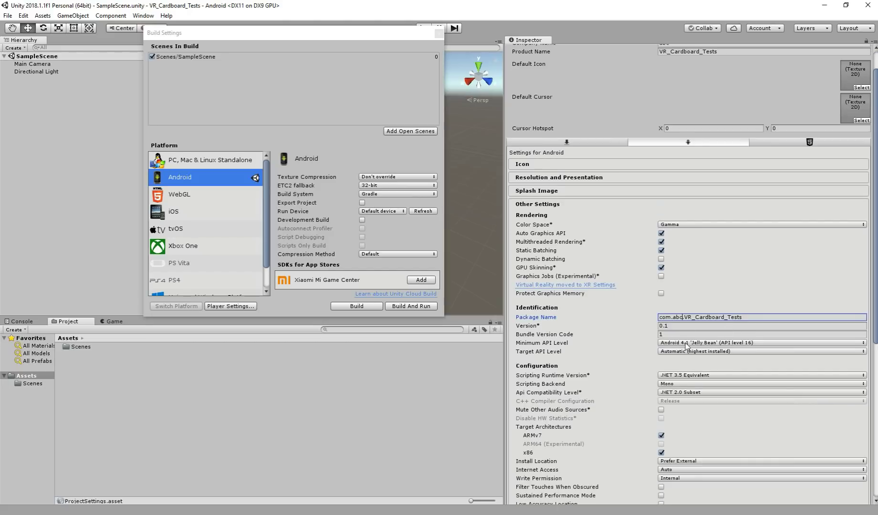
{"action": "left_click", "coordinate": [671, 344]}
{"action": "left_click", "coordinate": [701, 385]}
{"action": "left_click", "coordinate": [698, 343]}
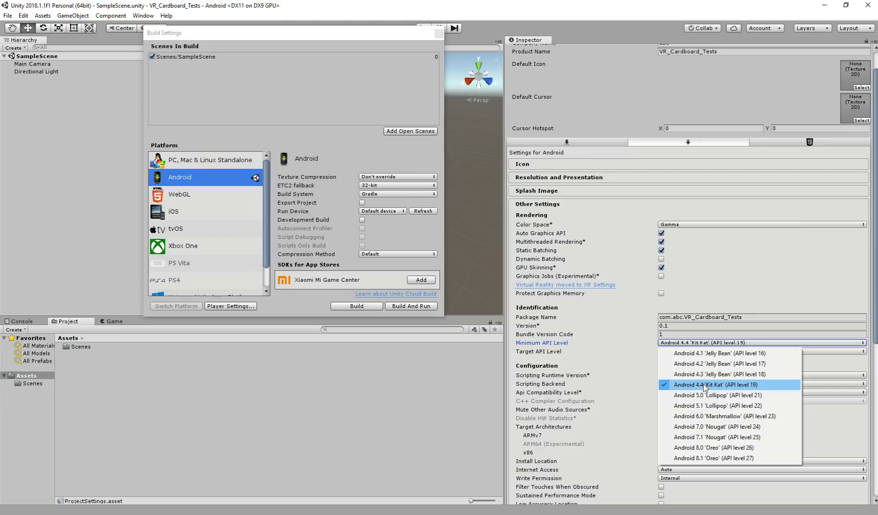
{"action": "left_click", "coordinate": [702, 344]}
{"action": "left_click", "coordinate": [704, 344]}
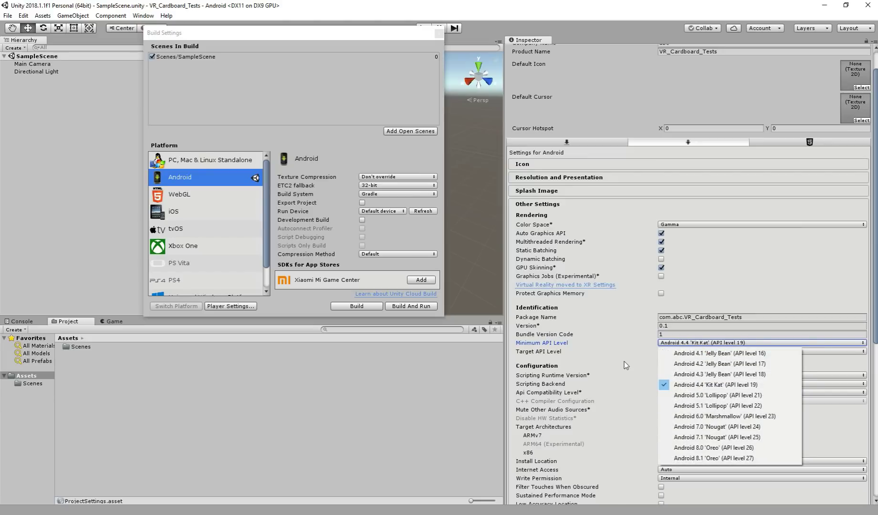
{"action": "left_click", "coordinate": [597, 367]}
Turn off Android TV Compatibility.
{"action": "scroll", "coordinate": [677, 376], "scroll_direction": "down", "scroll_amount": 6}
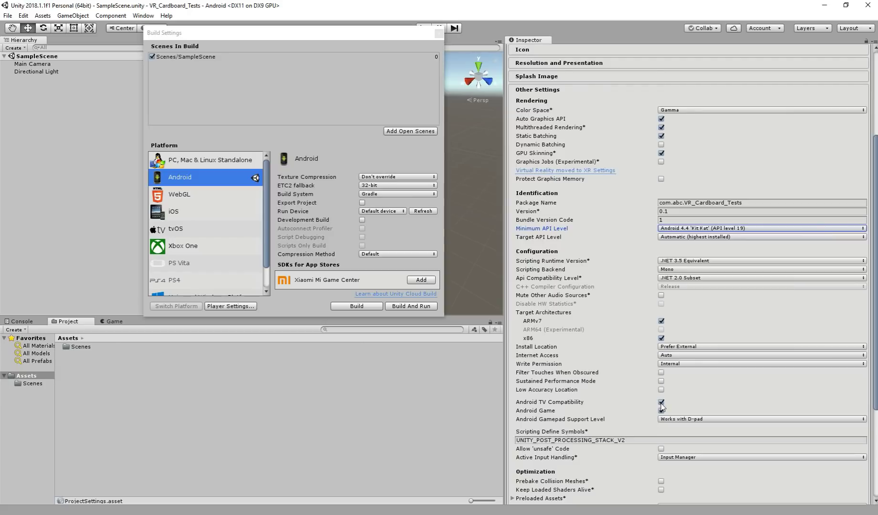
{"action": "left_click", "coordinate": [661, 403]}
{"action": "scroll", "coordinate": [690, 406], "scroll_direction": "down", "scroll_amount": 8}
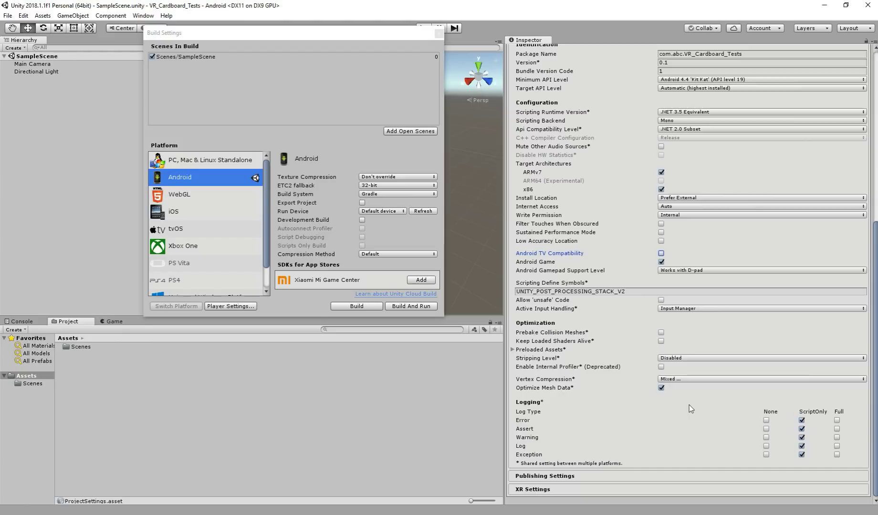
Enable Virtual Reality Supported with Cardboard as the VR SDK, then close Build Settings.
{"action": "left_click", "coordinate": [578, 490]}
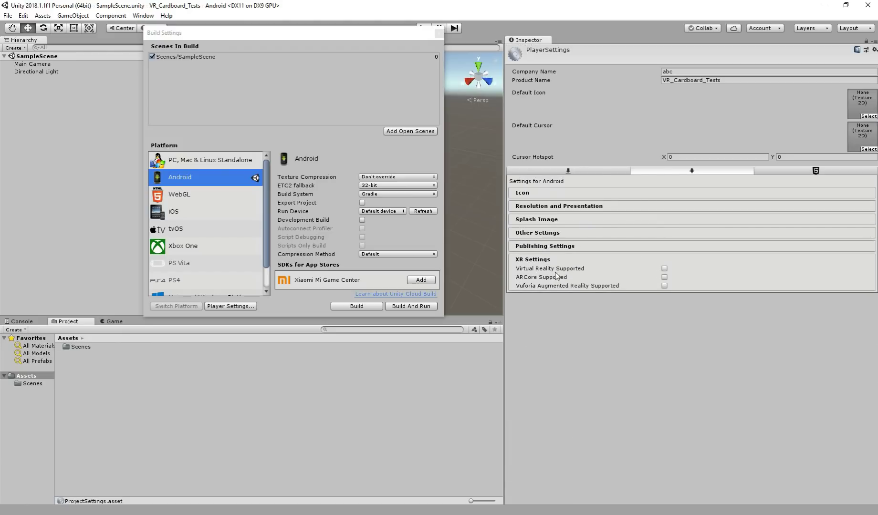
{"action": "left_click", "coordinate": [665, 269]}
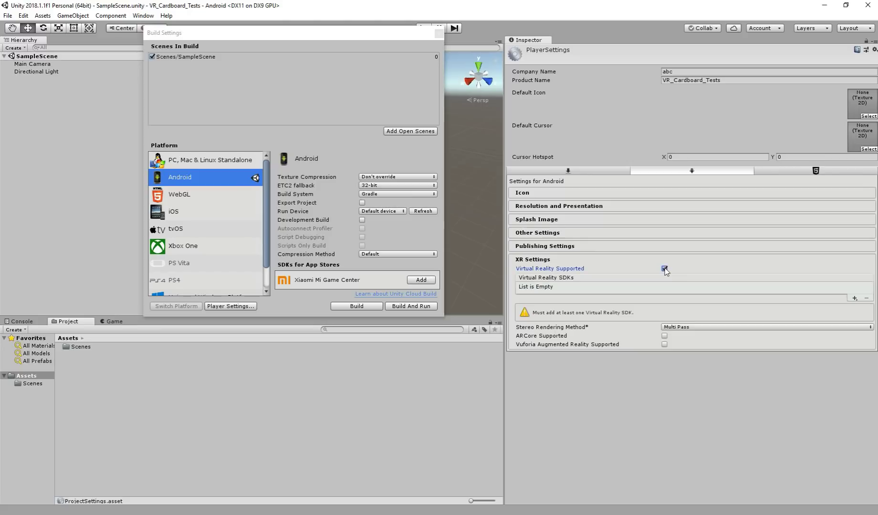
{"action": "left_click", "coordinate": [854, 299]}
{"action": "left_click", "coordinate": [828, 306]}
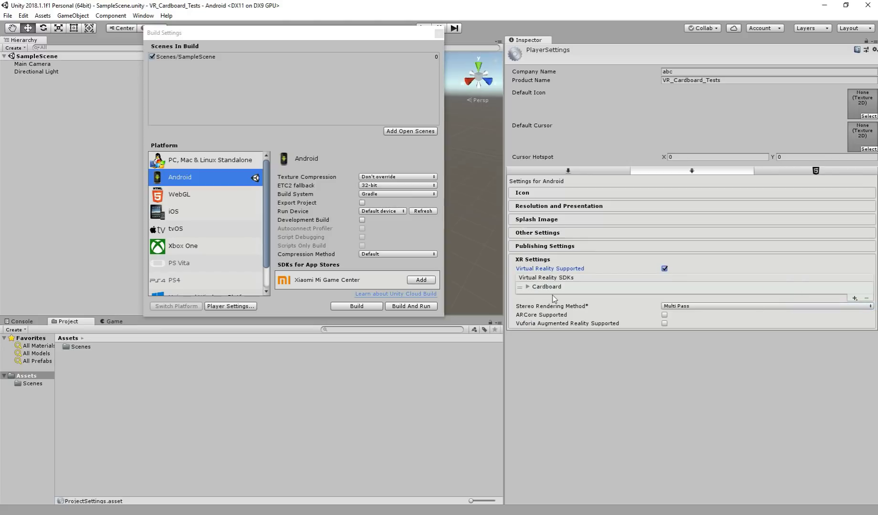
{"action": "left_click", "coordinate": [440, 32]}
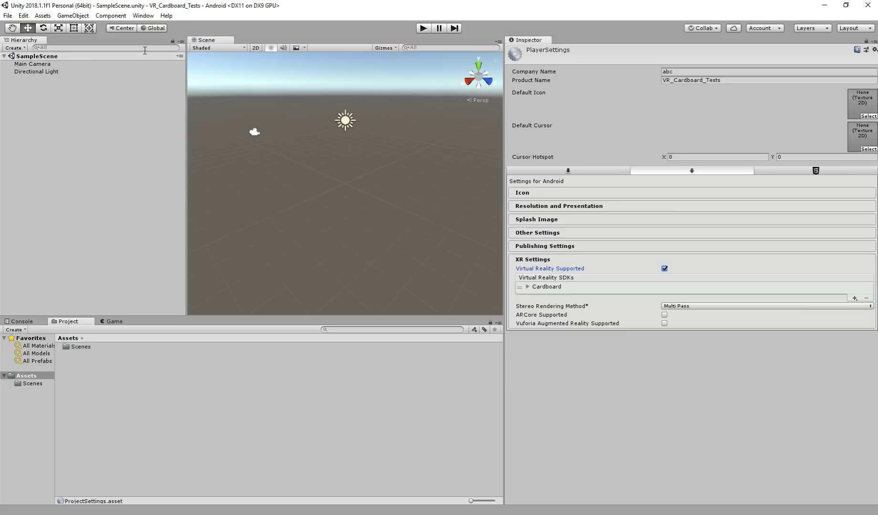
Open GoogleVRForUnity_1.130.1 via Assets > Import Package > Custom Package.
{"action": "left_click", "coordinate": [31, 15]}
{"action": "mouse_move", "coordinate": [42, 16]}
{"action": "mouse_move", "coordinate": [120, 110]}
{"action": "left_click", "coordinate": [165, 112]}
{"action": "left_click", "coordinate": [285, 124]}
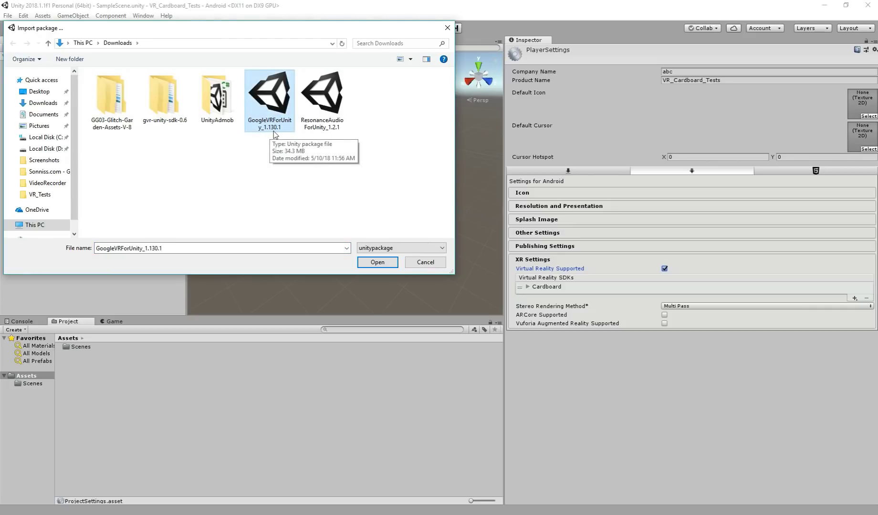
{"action": "left_click", "coordinate": [377, 263]}
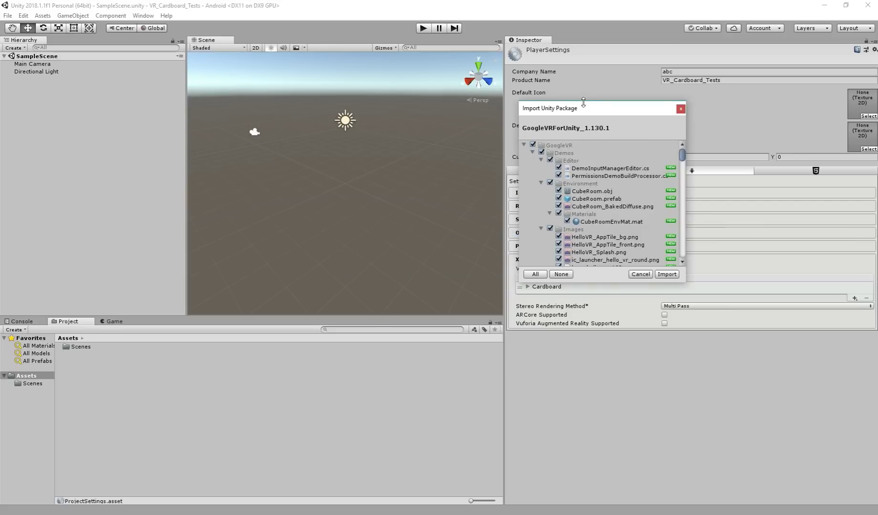
Import the package with iOS and x86 plugins excluded, then view the GoogleVR folder.
{"action": "left_click_drag", "start_coordinate": [584, 108], "coordinate": [417, 126]}
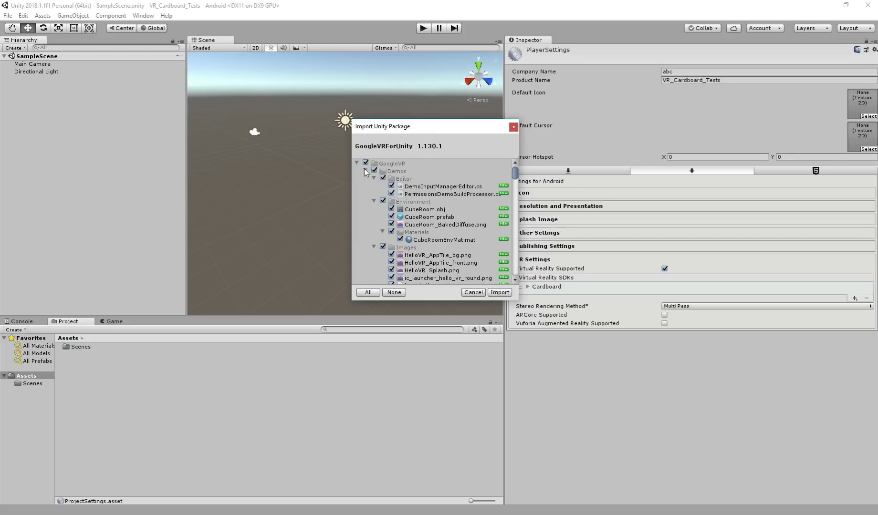
{"action": "scroll", "coordinate": [379, 215], "scroll_direction": "down", "scroll_amount": 10}
{"action": "scroll", "coordinate": [380, 248], "scroll_direction": "down", "scroll_amount": 3}
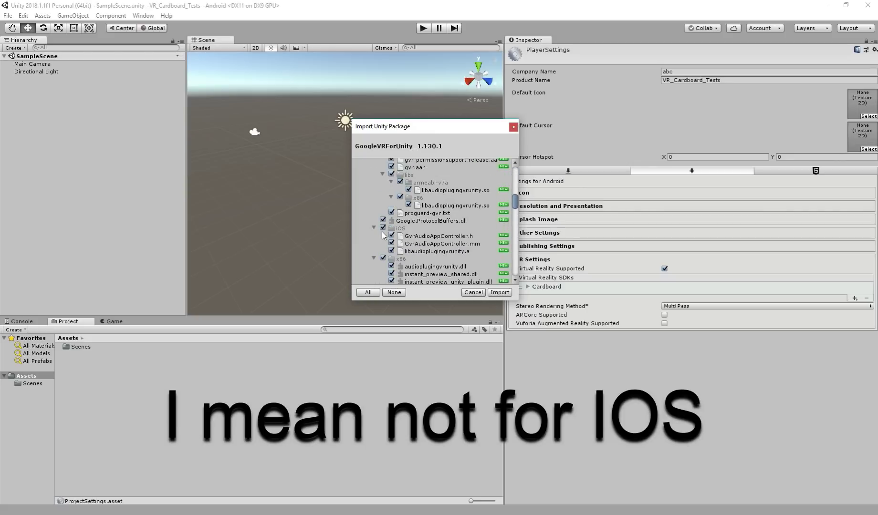
{"action": "left_click", "coordinate": [382, 228]}
{"action": "scroll", "coordinate": [382, 229], "scroll_direction": "down", "scroll_amount": 3}
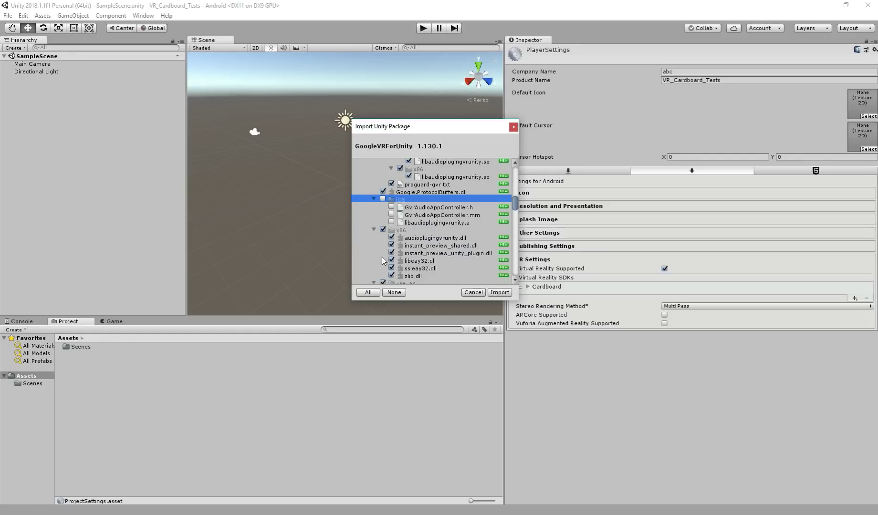
{"action": "left_click", "coordinate": [383, 229]}
{"action": "scroll", "coordinate": [381, 230], "scroll_direction": "down", "scroll_amount": 3}
{"action": "scroll", "coordinate": [381, 216], "scroll_direction": "up", "scroll_amount": 3}
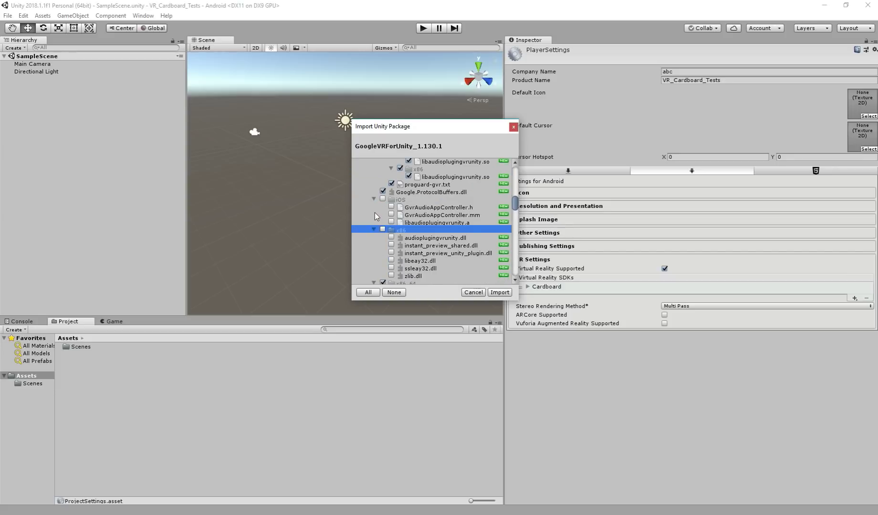
{"action": "scroll", "coordinate": [375, 215], "scroll_direction": "up", "scroll_amount": 6}
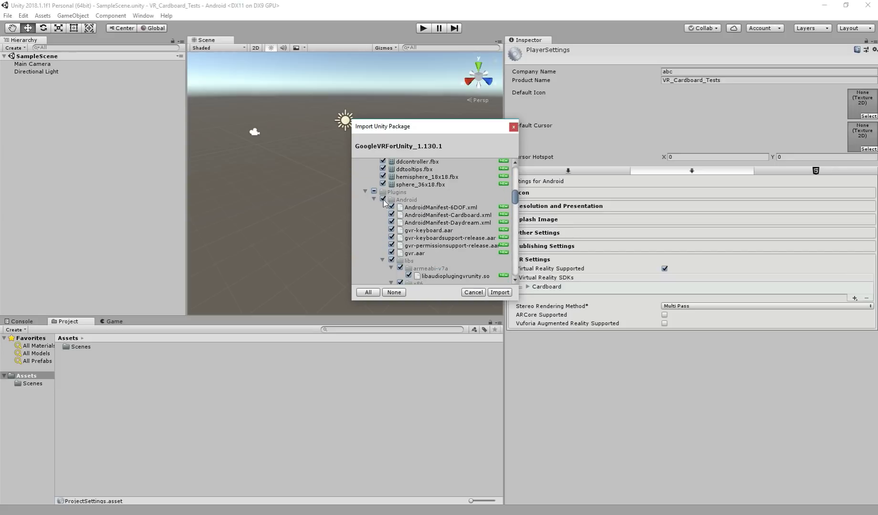
{"action": "left_click", "coordinate": [501, 293]}
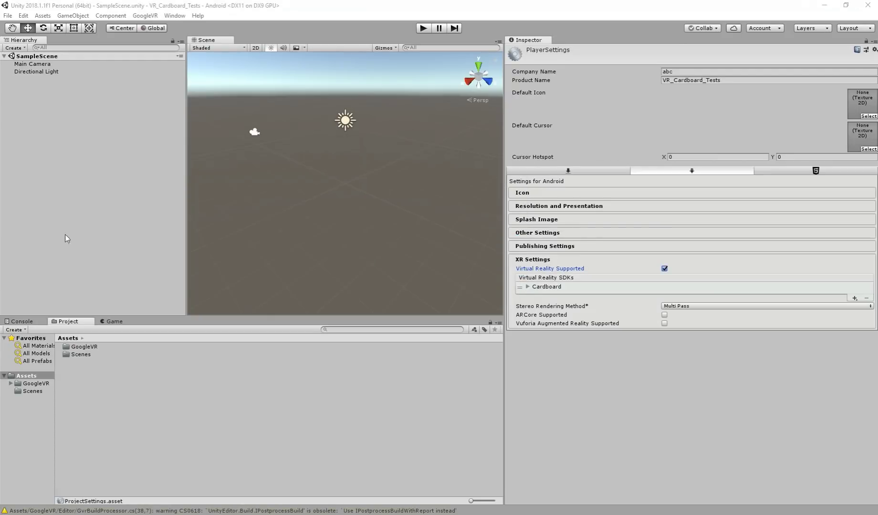
{"action": "left_click", "coordinate": [34, 385]}
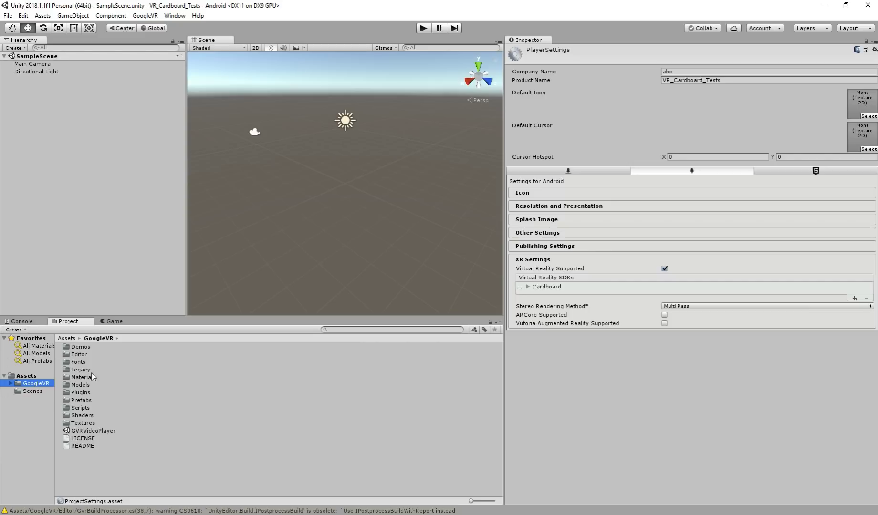
Create a new folder named MyData in Assets.
{"action": "left_click", "coordinate": [26, 376]}
{"action": "right_click", "coordinate": [25, 376]}
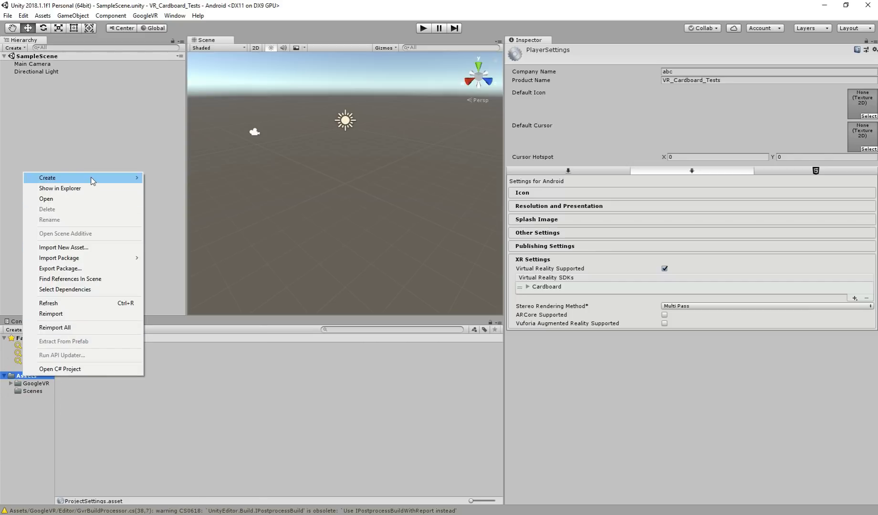
{"action": "mouse_move", "coordinate": [92, 179]}
{"action": "left_click", "coordinate": [152, 179]}
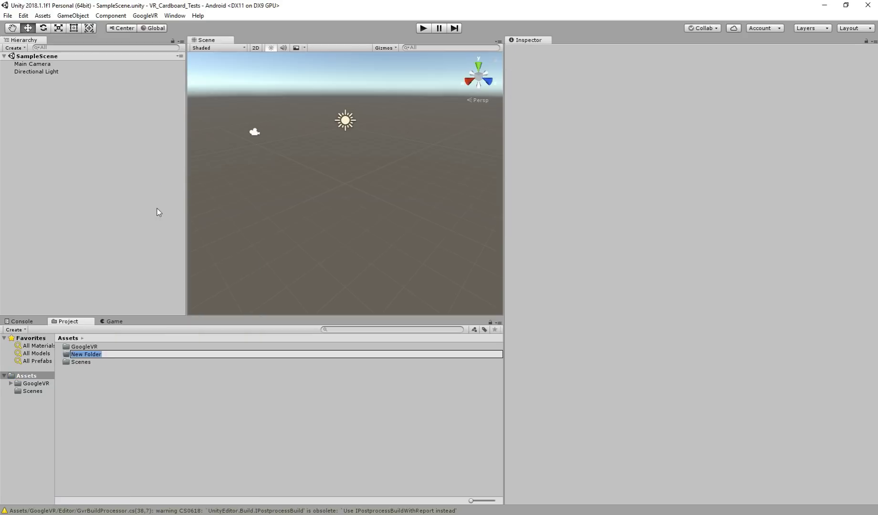
{"action": "type", "text": "MyData"}
{"action": "key", "text": "Return"}
Move the Scenes folder into MyData and rename SampleScene to 01.
{"action": "left_click_drag", "start_coordinate": [78, 364], "coordinate": [79, 357]}
{"action": "double_click", "coordinate": [78, 356]}
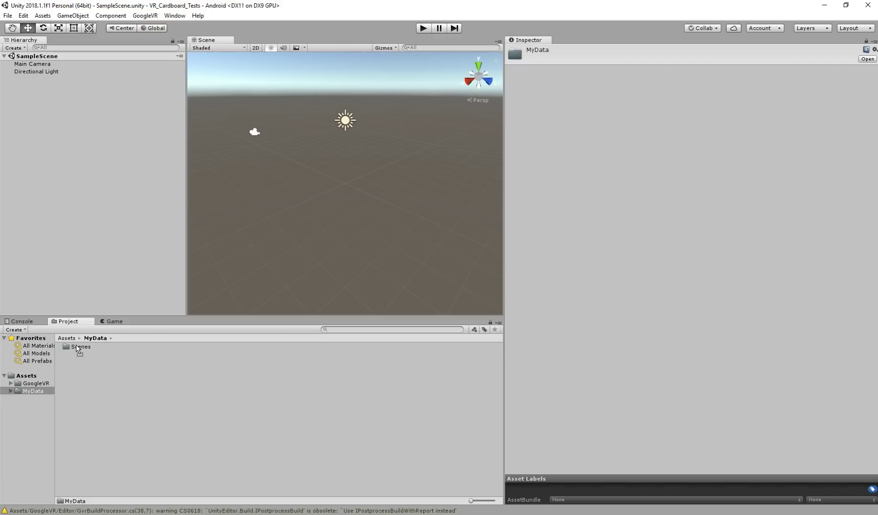
{"action": "double_click", "coordinate": [77, 349]}
{"action": "left_click", "coordinate": [90, 347]}
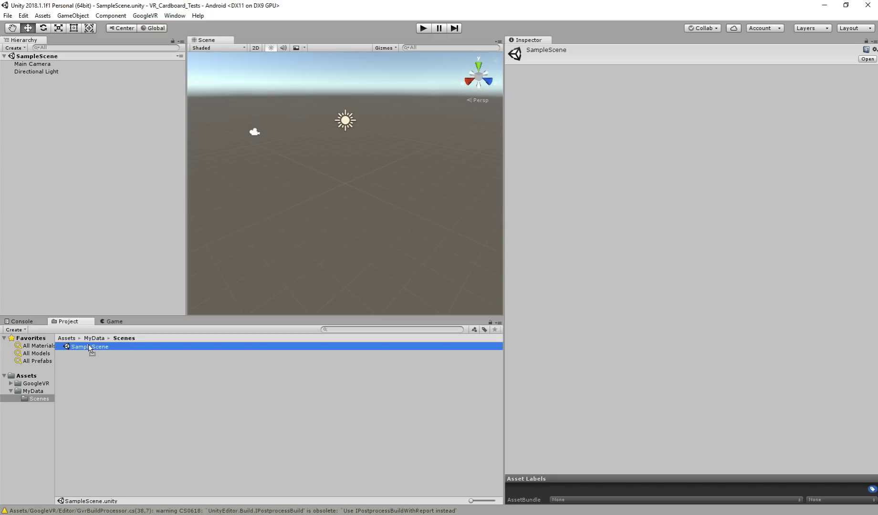
{"action": "left_click", "coordinate": [90, 348]}
{"action": "type", "text": "01"}
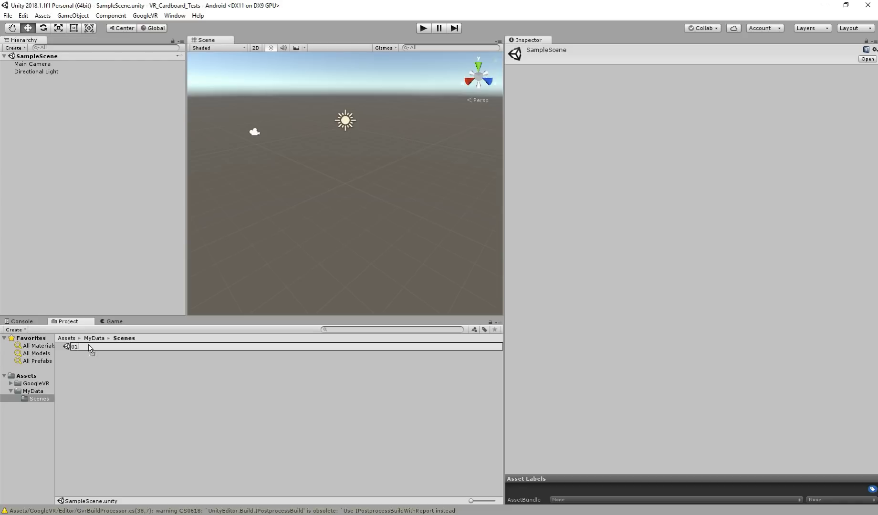
{"action": "key", "text": "Return"}
{"action": "left_click", "coordinate": [35, 394]}
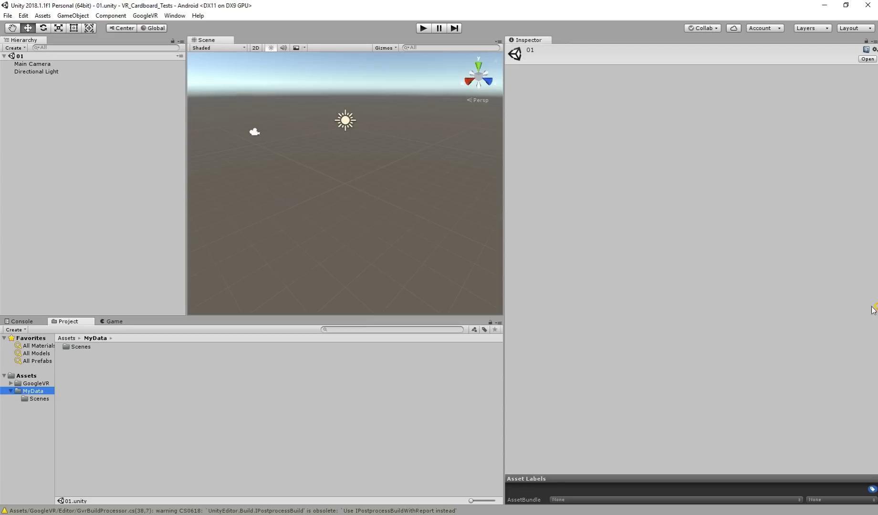
Drag the GvrEditorEmulator prefab from GoogleVR > Prefabs into the scene hierarchy.
{"action": "key", "text": "Up"}
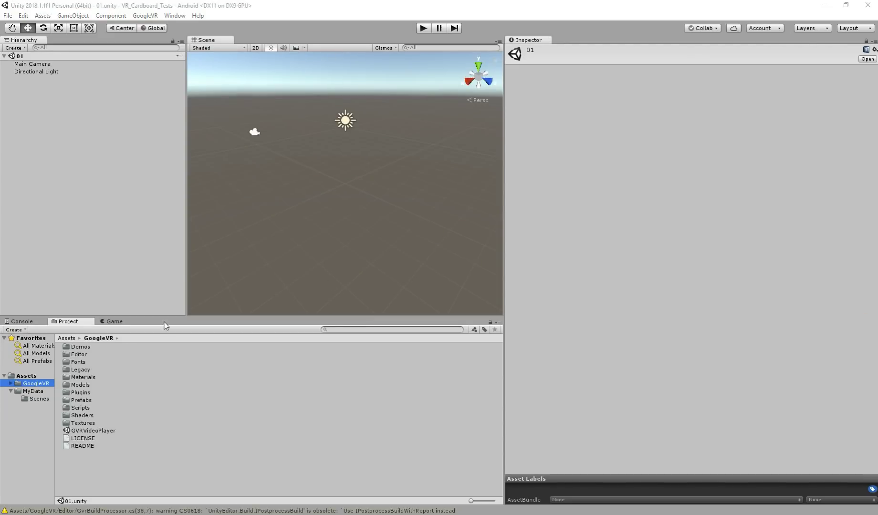
{"action": "double_click", "coordinate": [78, 400]}
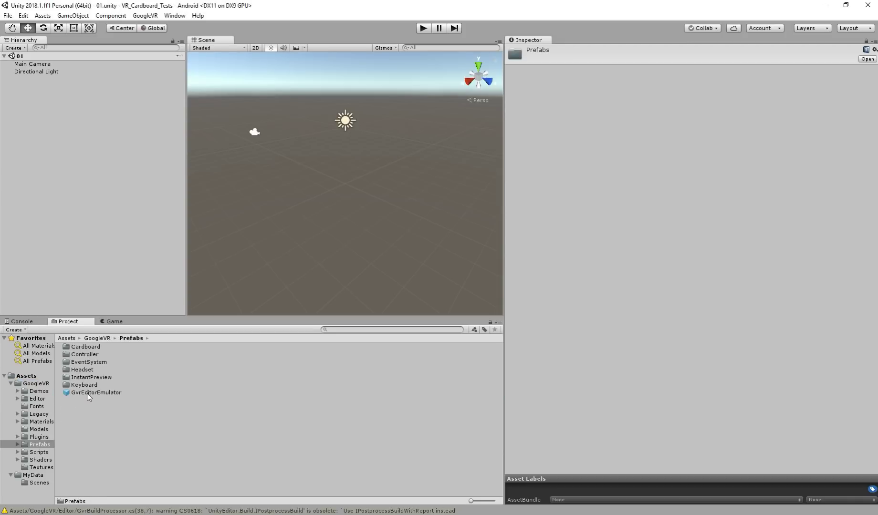
{"action": "left_click_drag", "start_coordinate": [88, 394], "coordinate": [57, 154]}
{"action": "left_click_drag", "start_coordinate": [41, 94], "coordinate": [41, 92]}
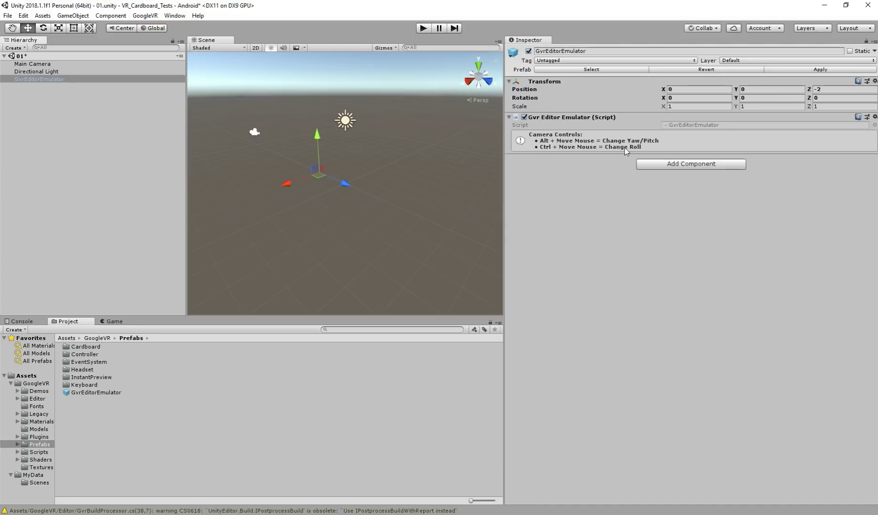
Play the scene in the Game view, testing Alt look-around and Ctrl roll, then stop.
{"action": "left_click", "coordinate": [116, 321]}
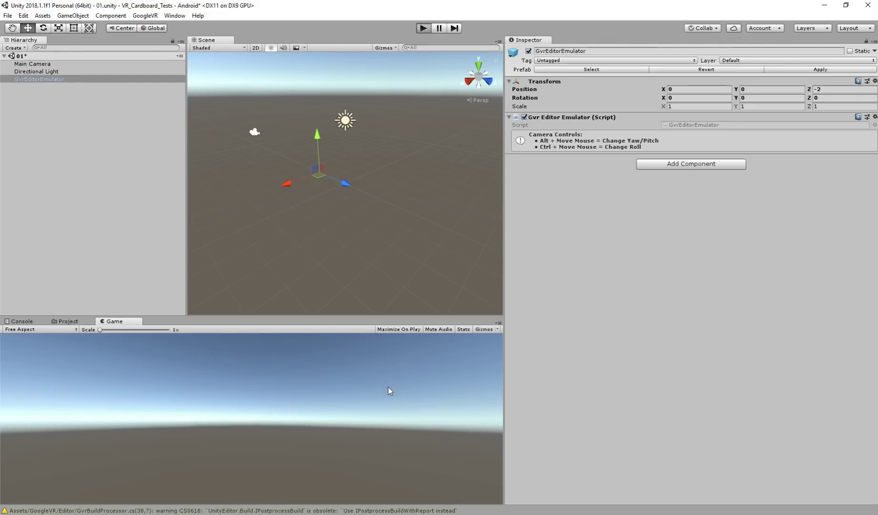
{"action": "key", "text": "ctrl+p"}
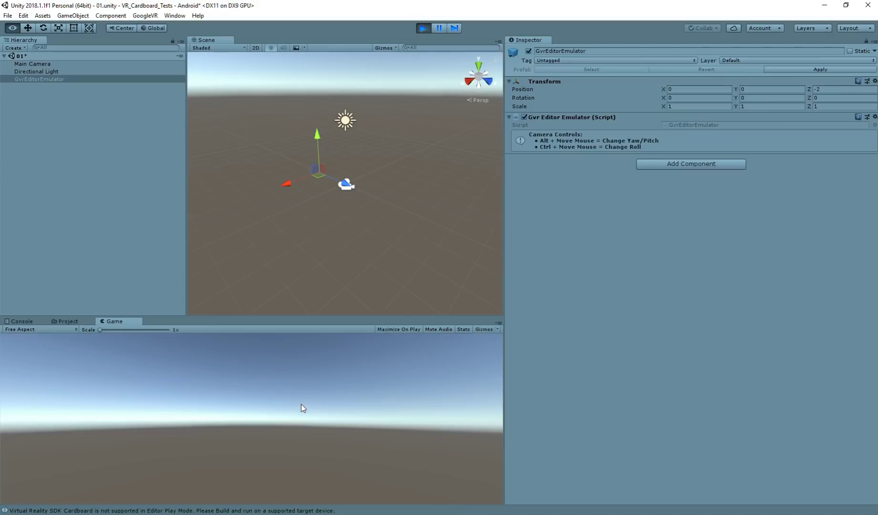
{"action": "key", "text": "alt"}
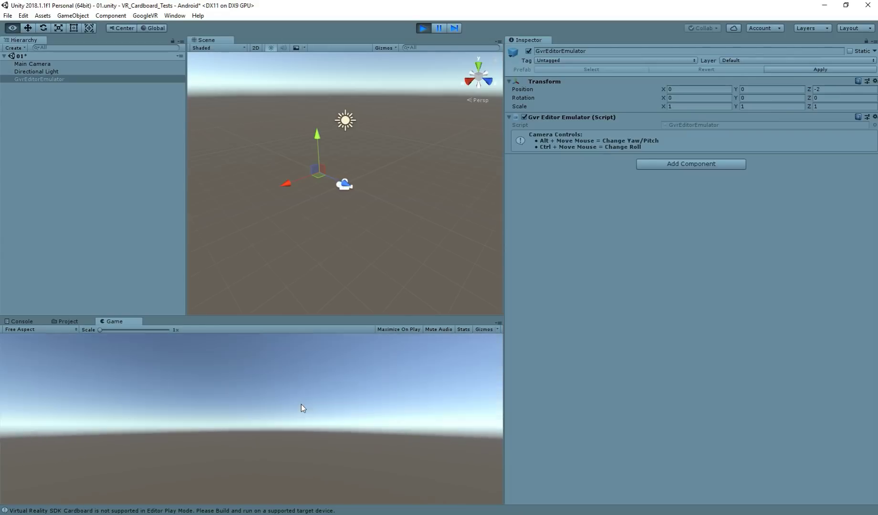
{"action": "key", "text": "ctrl"}
{"action": "key", "text": "ctrl"}
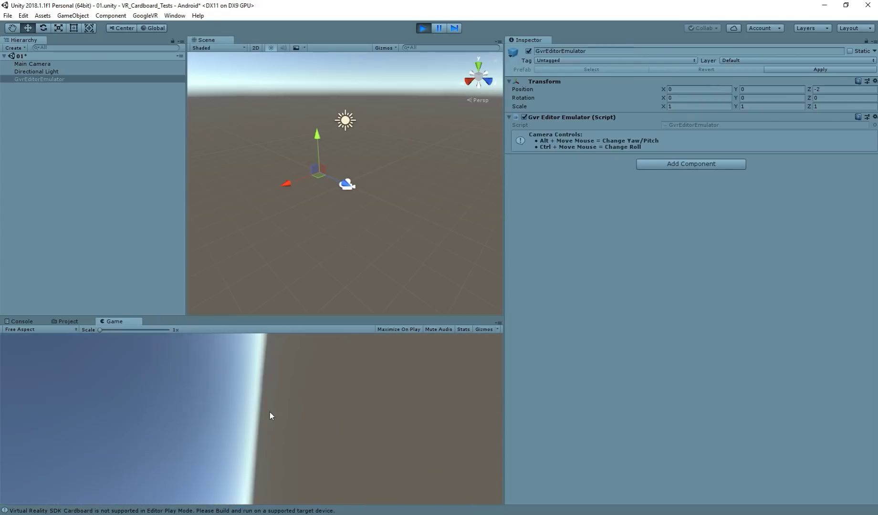
{"action": "key", "text": "ctrl"}
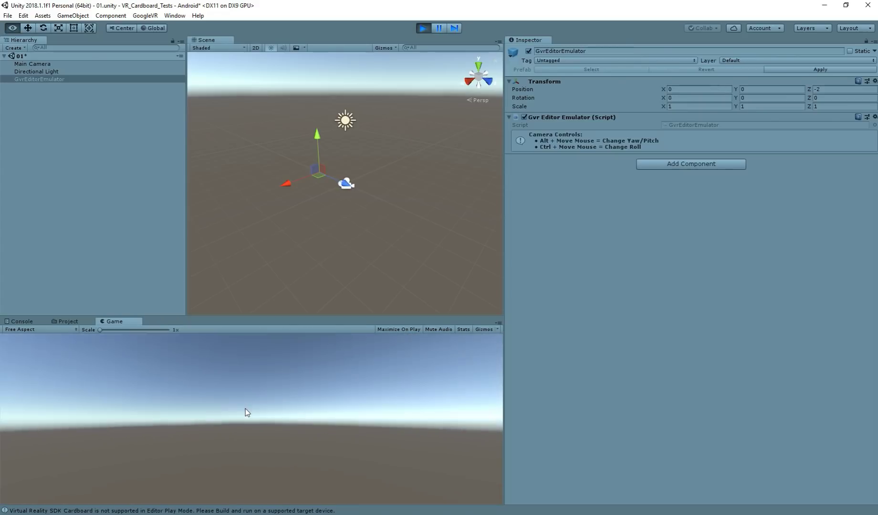
{"action": "left_click", "coordinate": [421, 30]}
{"action": "left_click", "coordinate": [62, 321]}
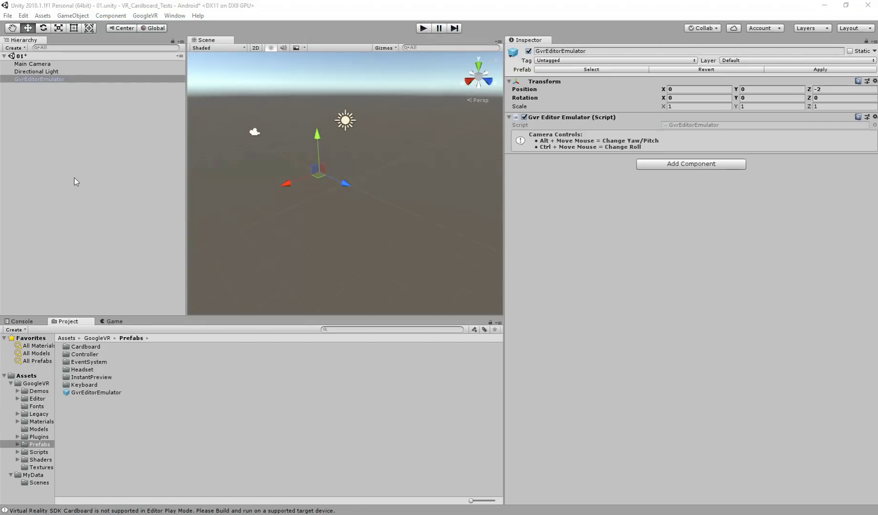
Add a 3D Cube to the scene from the hierarchy's context menu.
{"action": "left_click", "coordinate": [55, 158]}
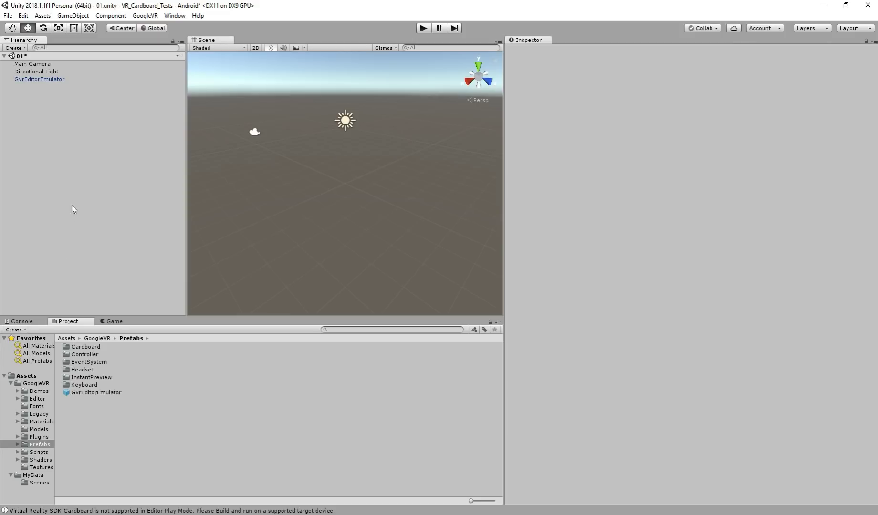
{"action": "right_click", "coordinate": [58, 111]}
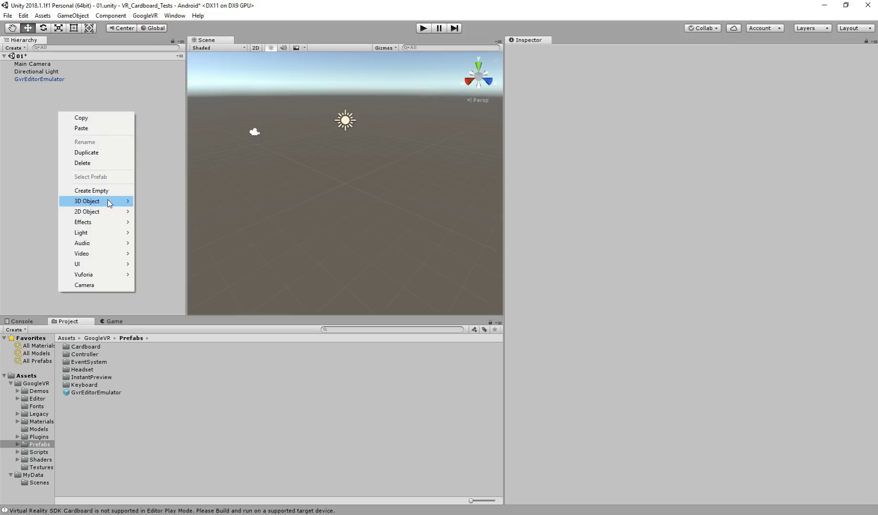
{"action": "mouse_move", "coordinate": [109, 201]}
{"action": "left_click", "coordinate": [155, 203]}
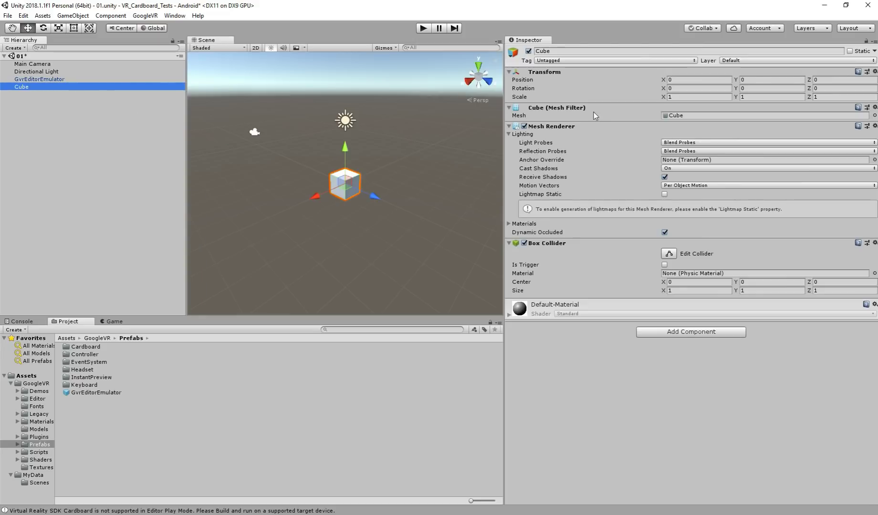
Scale the Cube to 20×1×20 and set its Y position to -0.5.
{"action": "left_click", "coordinate": [695, 98]}
{"action": "type", "text": "20"}
{"action": "key", "text": "Tab"}
{"action": "key", "text": "Tab"}
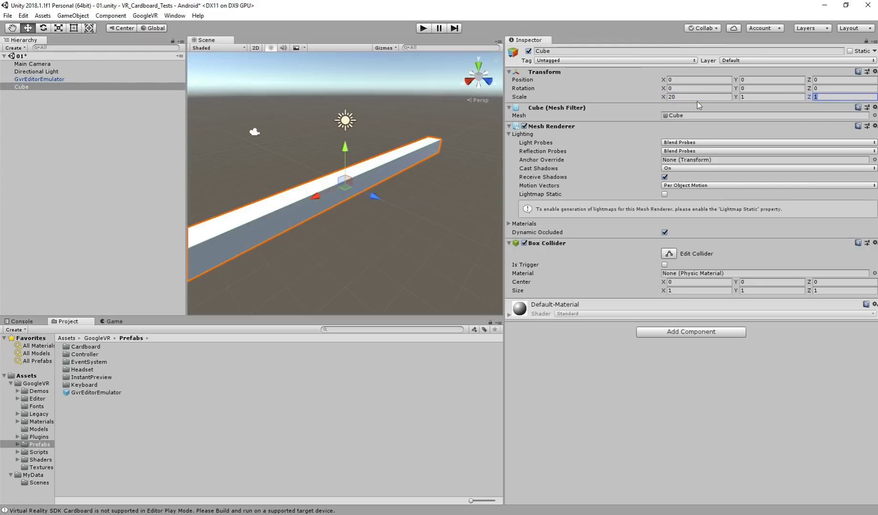
{"action": "type", "text": "20"}
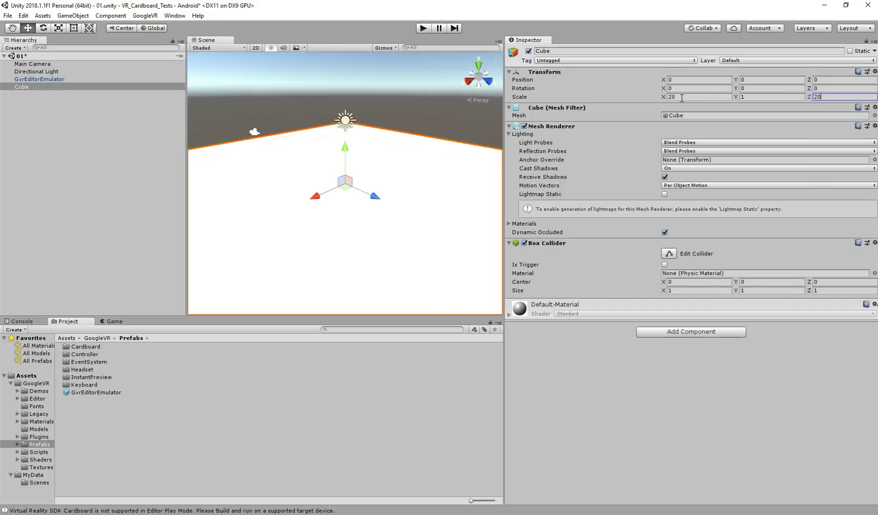
{"action": "left_click", "coordinate": [752, 80]}
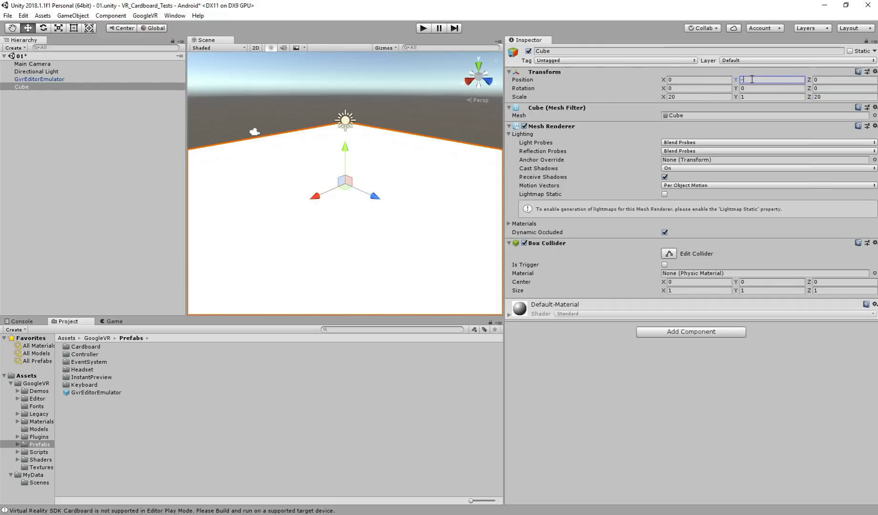
{"action": "type", "text": "-0.5"}
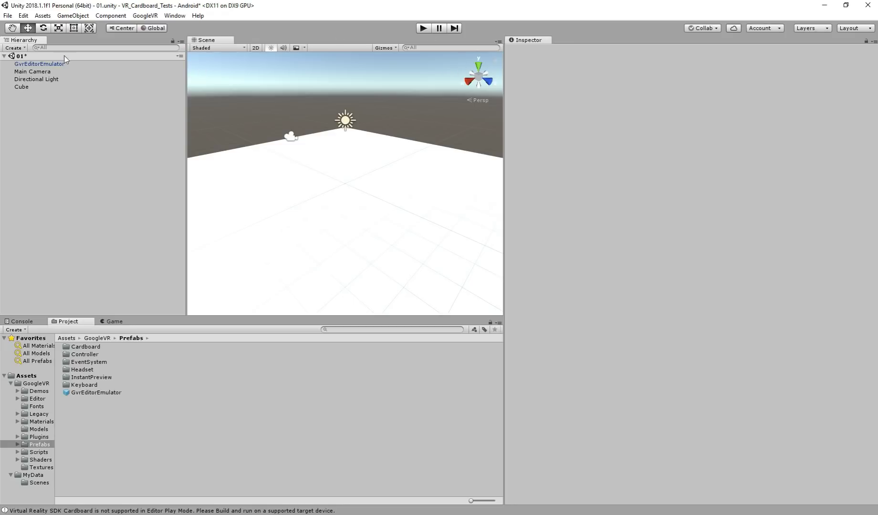
Raise the Main Camera to Y 2.35, then test-look around in a Game view play run.
{"action": "left_click", "coordinate": [46, 71]}
{"action": "left_click_drag", "start_coordinate": [286, 107], "coordinate": [285, 90]}
{"action": "left_click", "coordinate": [119, 323]}
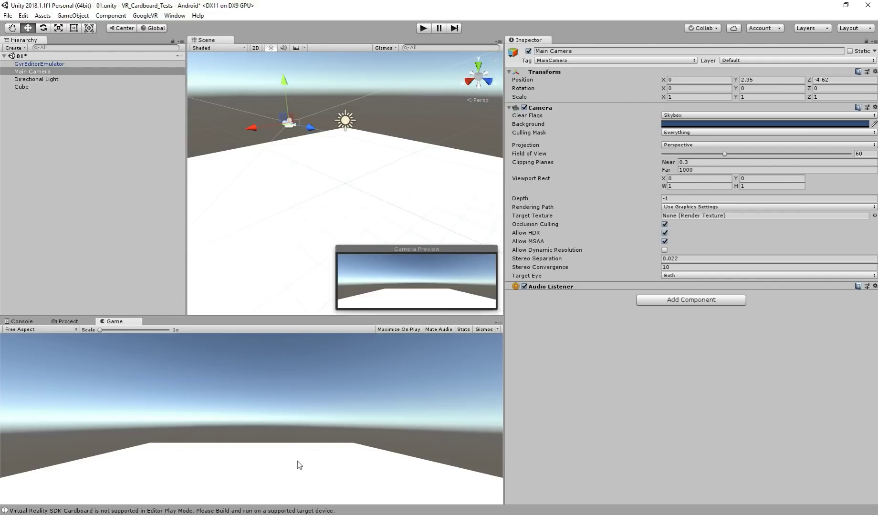
{"action": "left_click", "coordinate": [423, 28]}
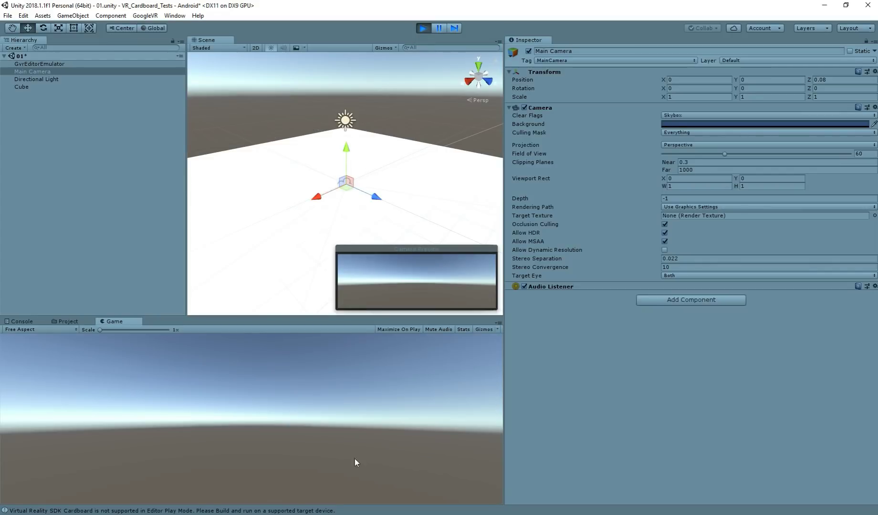
{"action": "key", "text": "alt"}
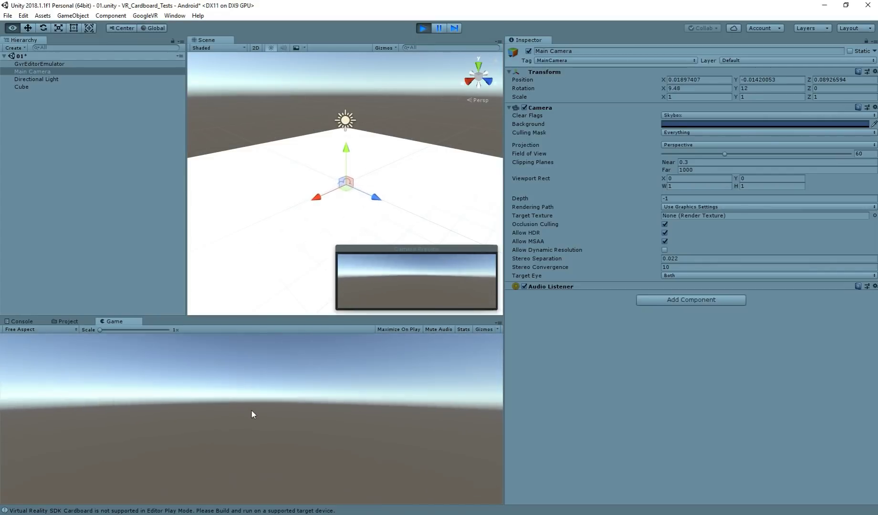
{"action": "left_click", "coordinate": [422, 28]}
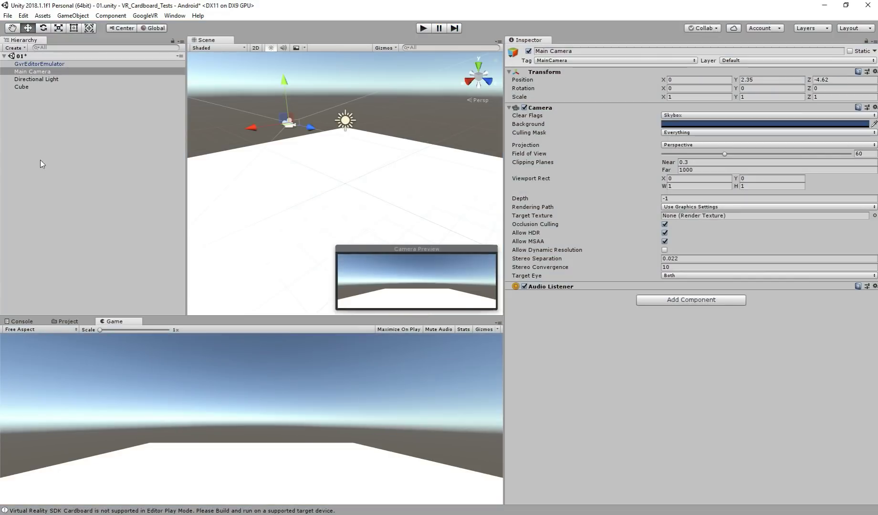
Create a new empty object in the Hierarchy named Player.
{"action": "left_click", "coordinate": [32, 118]}
{"action": "right_click", "coordinate": [26, 109]}
{"action": "left_click", "coordinate": [62, 188]}
{"action": "key", "text": "F2"}
{"action": "type", "text": "pLAYER"}
{"action": "key", "text": "BackSpace"}
{"action": "key", "text": "BackSpace"}
{"action": "key", "text": "BackSpace"}
{"action": "key", "text": "BackSpace"}
{"action": "key", "text": "BackSpace"}
{"action": "key", "text": "BackSpace"}
{"action": "type", "text": "Player"}
{"action": "key", "text": "Return"}
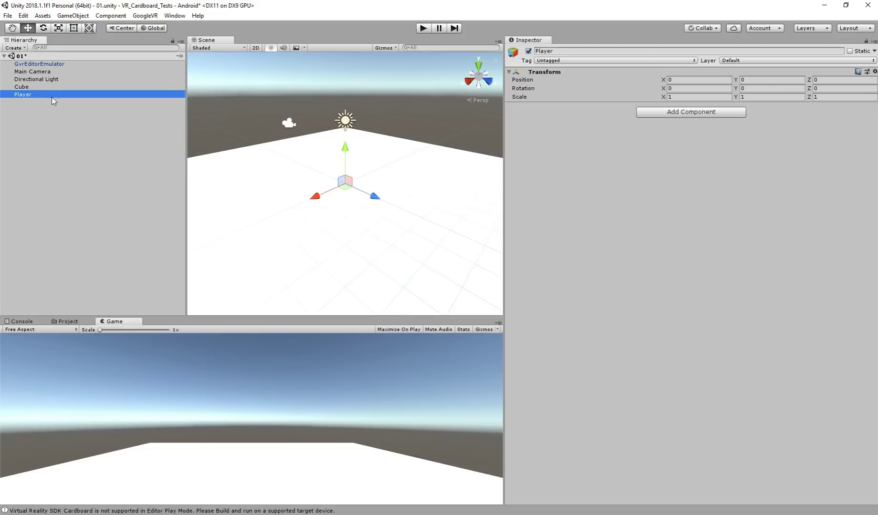
Zero the Main Camera's Y and Z position and parent it under Player.
{"action": "left_click", "coordinate": [671, 79]}
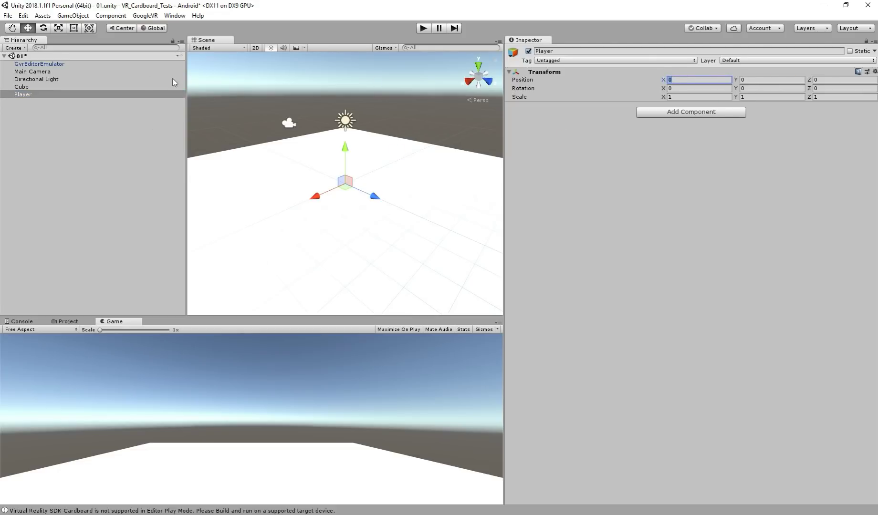
{"action": "left_click", "coordinate": [122, 72]}
{"action": "left_click", "coordinate": [754, 80]}
{"action": "type", "text": "0"}
{"action": "key", "text": "Tab"}
{"action": "type", "text": "0"}
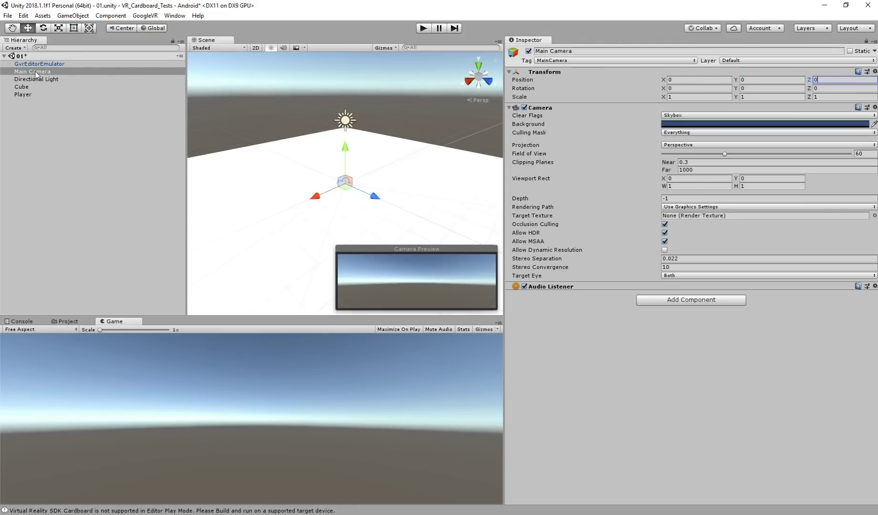
{"action": "left_click_drag", "start_coordinate": [35, 71], "coordinate": [35, 95]}
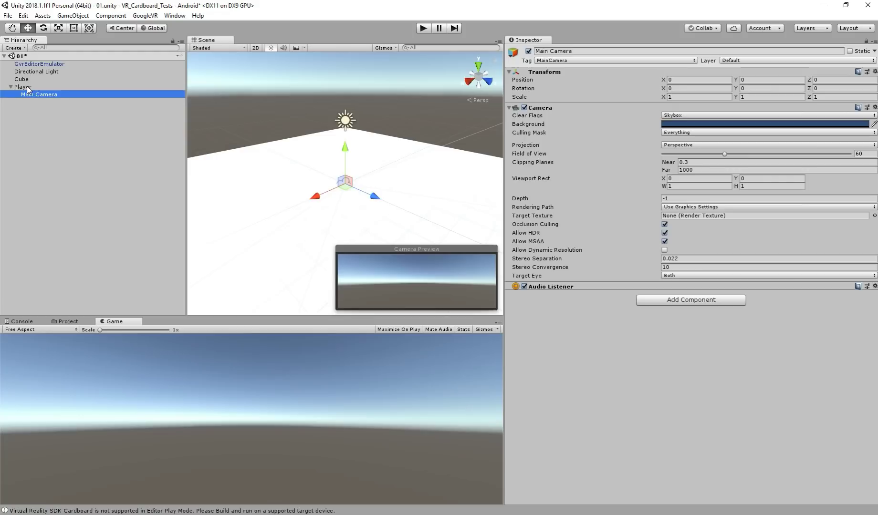
Move Player to Y 1.1, Z -3.83 and test the view in Play mode.
{"action": "left_click", "coordinate": [27, 87]}
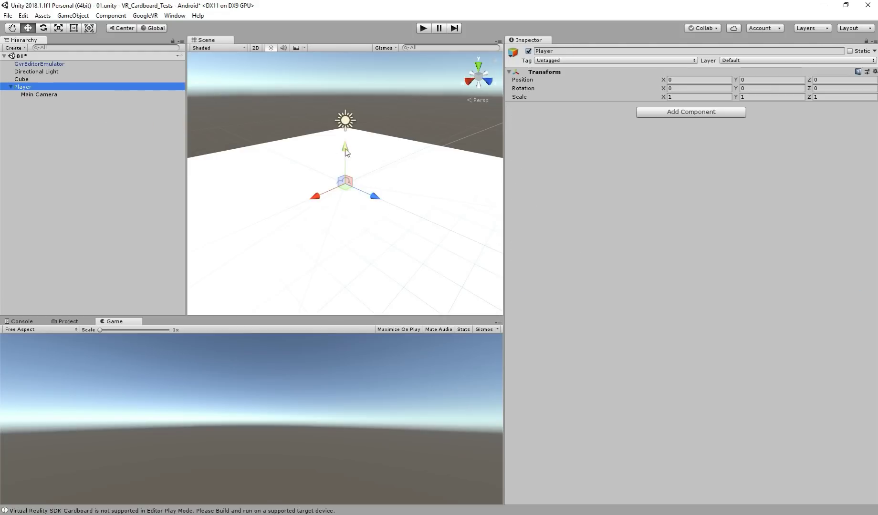
{"action": "left_click_drag", "start_coordinate": [345, 148], "coordinate": [344, 139]}
{"action": "left_click_drag", "start_coordinate": [358, 170], "coordinate": [327, 144]}
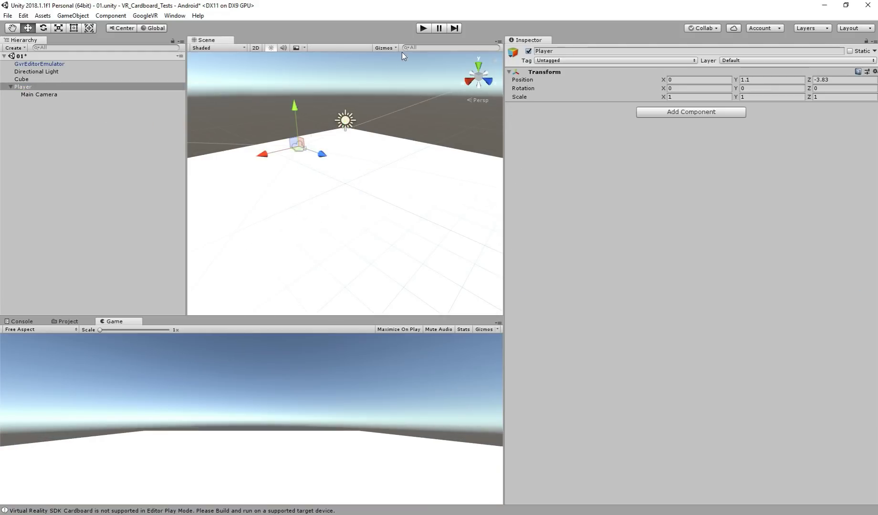
{"action": "left_click", "coordinate": [423, 28]}
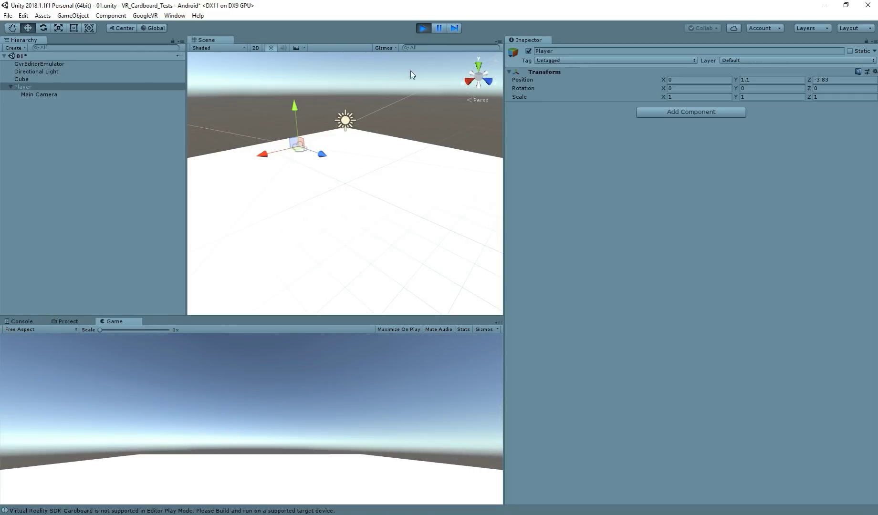
{"action": "left_click", "coordinate": [423, 27]}
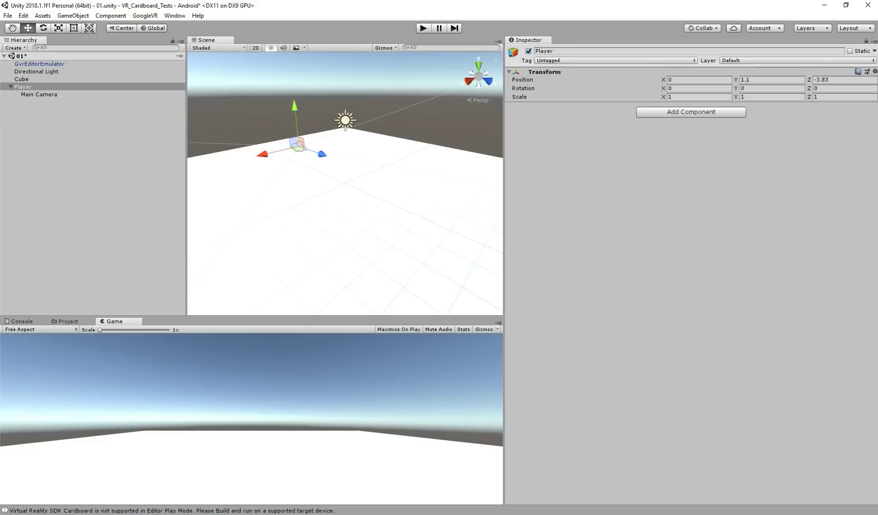
Add a Gvr Pointer Physics Raycaster component to the Main Camera.
{"action": "left_click", "coordinate": [39, 95]}
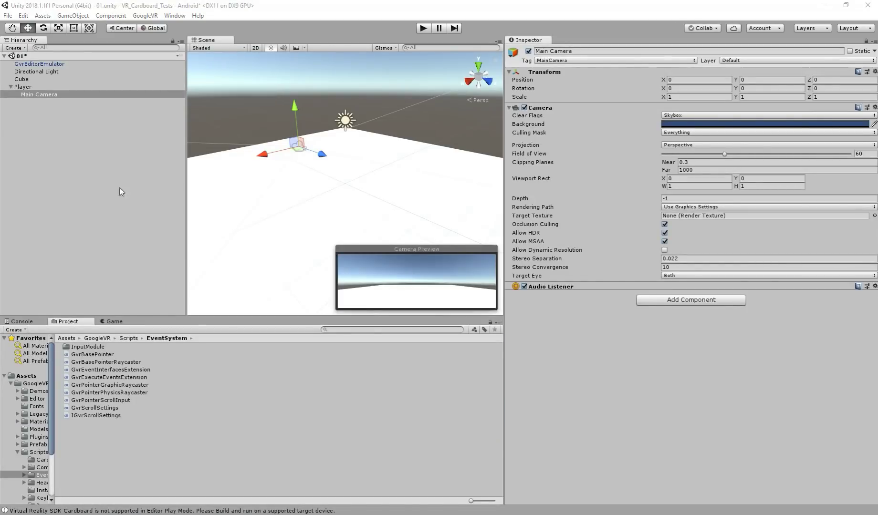
{"action": "left_click", "coordinate": [44, 92]}
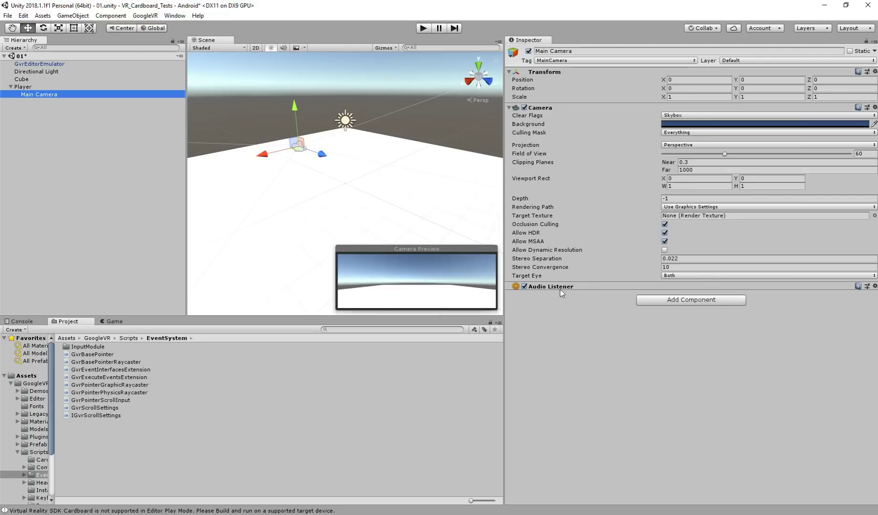
{"action": "left_click", "coordinate": [668, 300]}
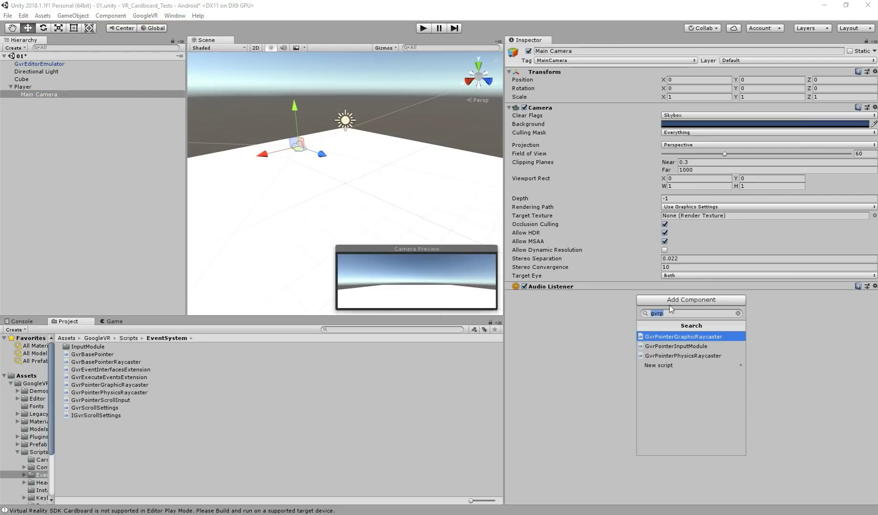
{"action": "left_click", "coordinate": [693, 357]}
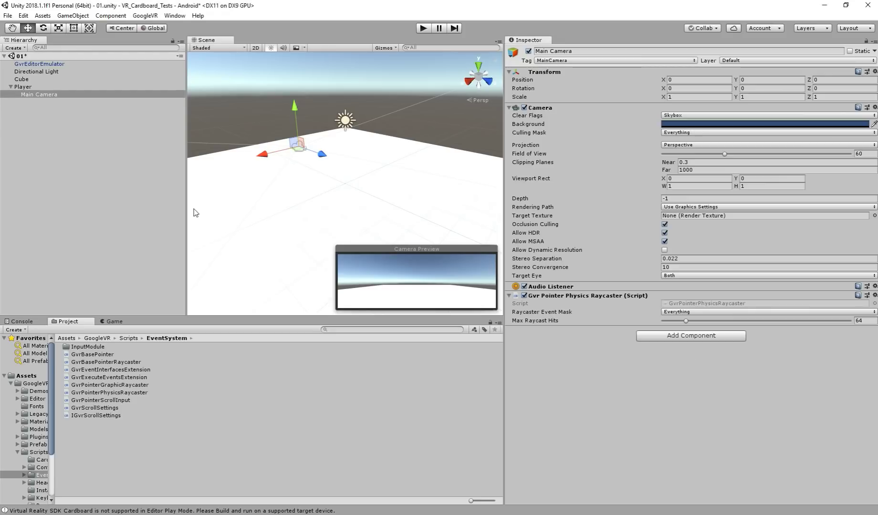
Find the GvrReticlePointer prefab by searching 'retic' and make it a child of Main Camera.
{"action": "right_click", "coordinate": [30, 94]}
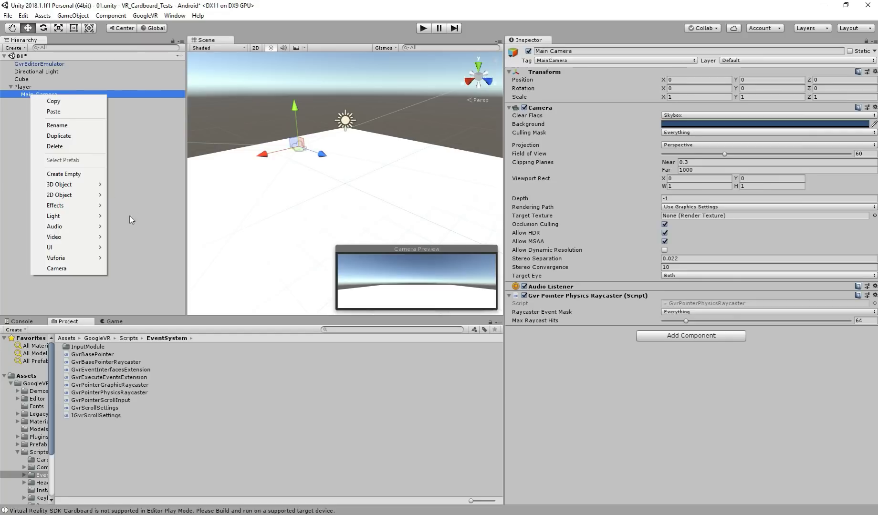
{"action": "left_click", "coordinate": [246, 384]}
{"action": "left_click", "coordinate": [338, 330]}
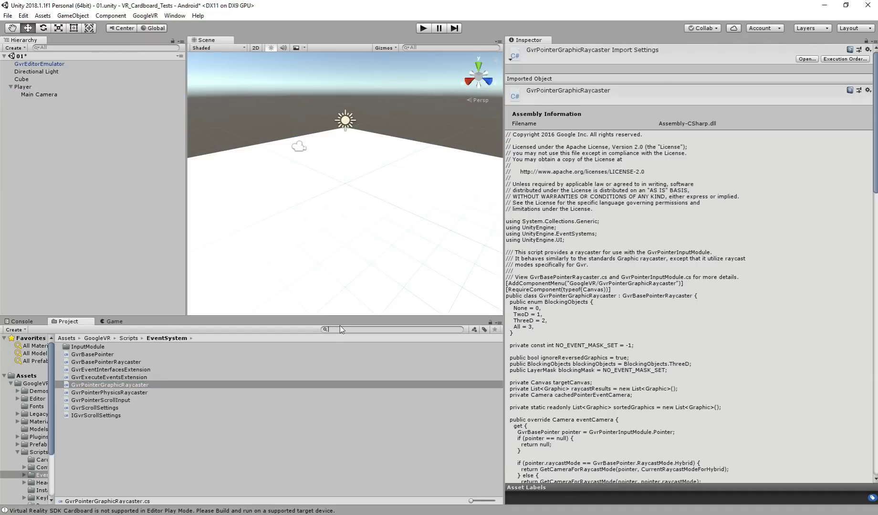
{"action": "type", "text": "re"}
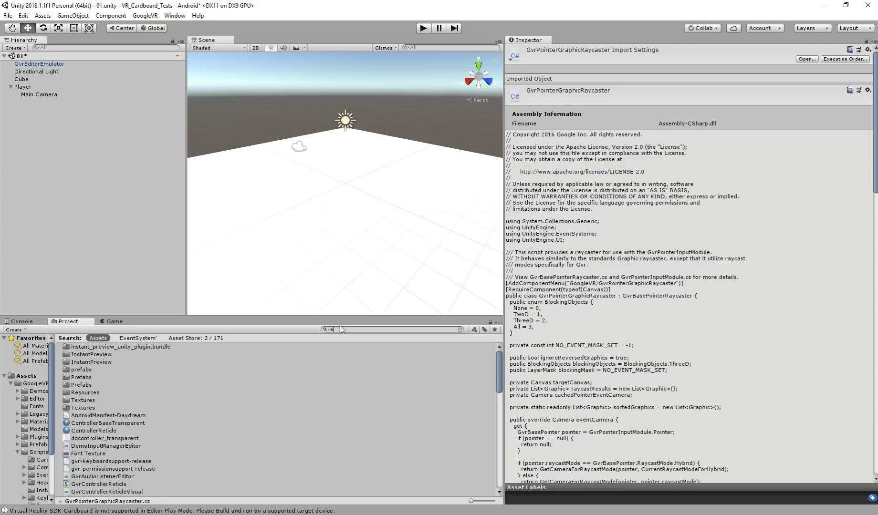
{"action": "type", "text": "tic"}
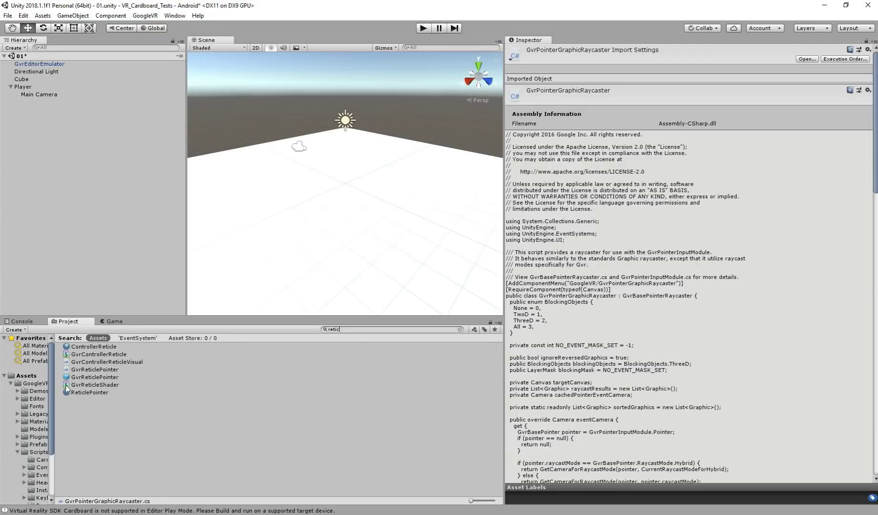
{"action": "left_click", "coordinate": [95, 378]}
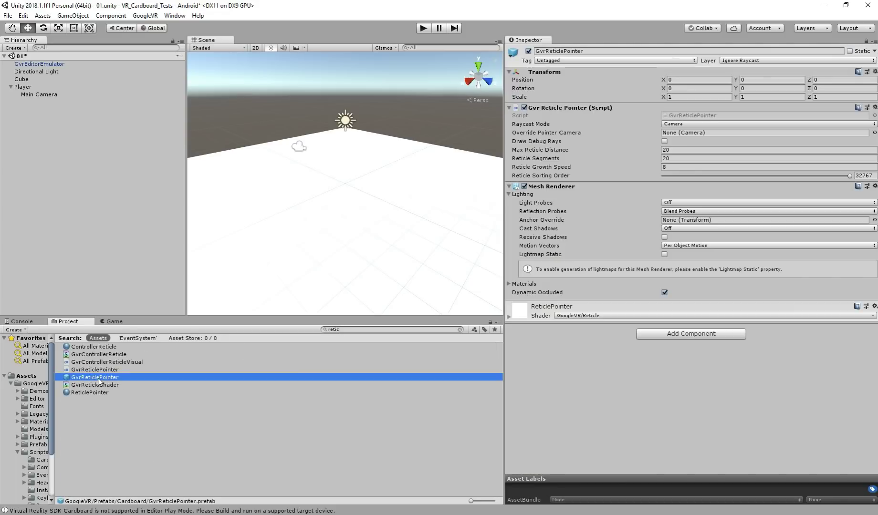
{"action": "left_click_drag", "start_coordinate": [98, 381], "coordinate": [48, 94]}
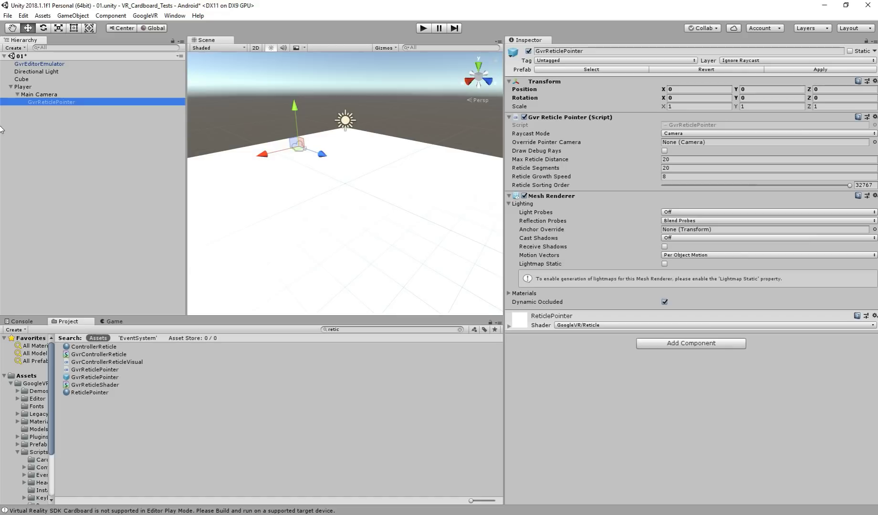
Set the ReticlePointer material colour to red.
{"action": "left_click", "coordinate": [529, 328]}
{"action": "left_click", "coordinate": [854, 340]}
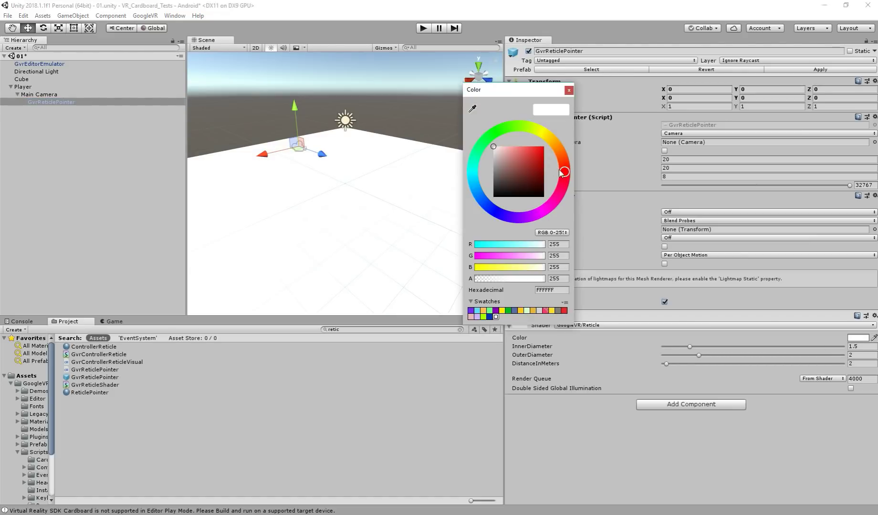
{"action": "left_click", "coordinate": [541, 145]}
{"action": "left_click", "coordinate": [569, 90]}
{"action": "left_click", "coordinate": [38, 95]}
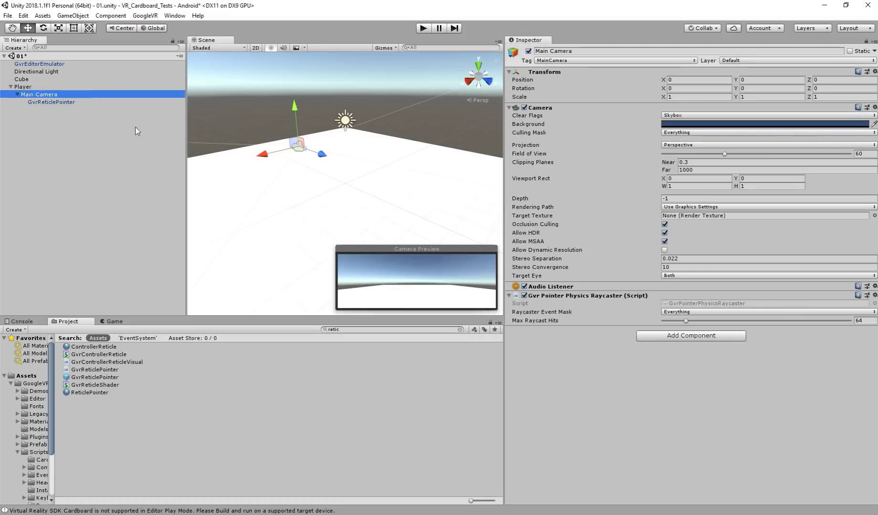
Play-test the scene, looking around to check the red reticle dot, then stop.
{"action": "left_click", "coordinate": [423, 28]}
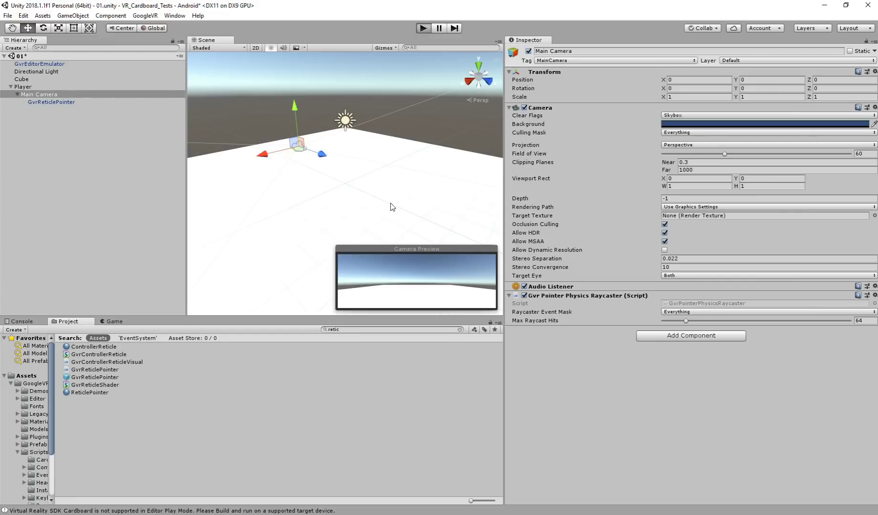
{"action": "key", "text": "alt"}
{"action": "key", "text": "alt"}
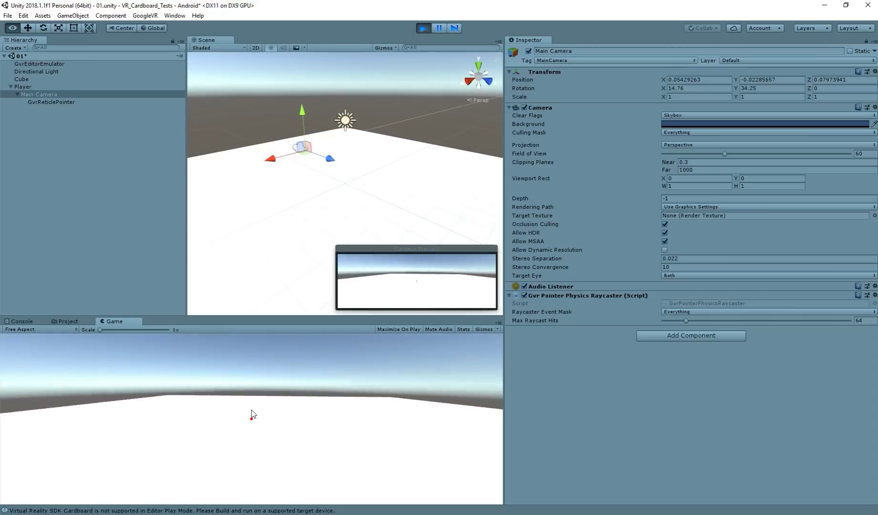
{"action": "key", "text": "alt"}
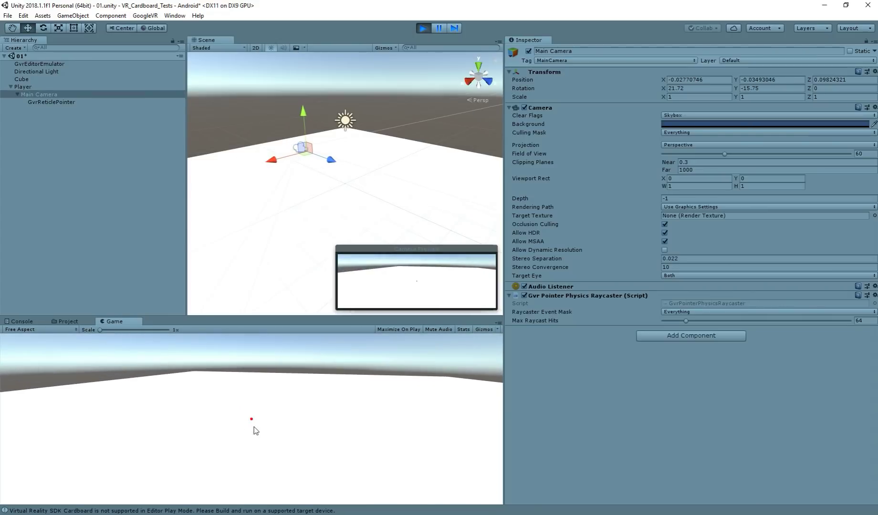
{"action": "key", "text": "alt"}
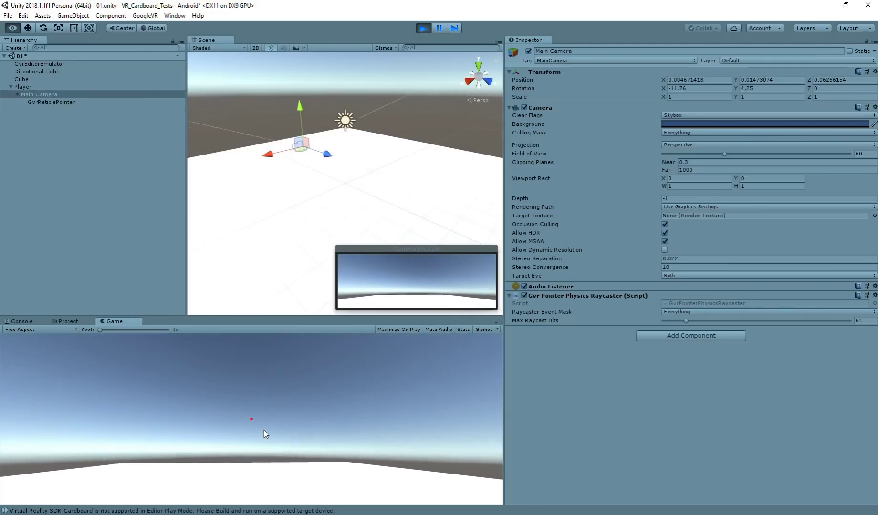
{"action": "key", "text": "alt"}
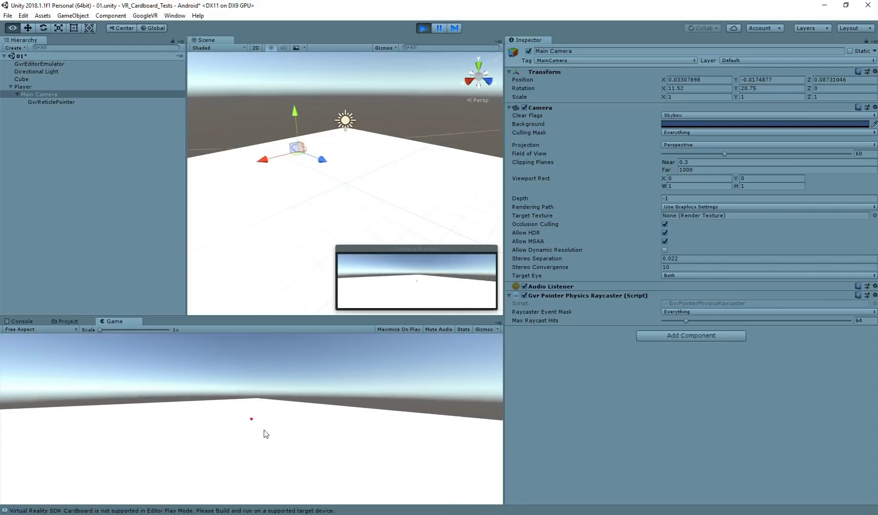
{"action": "key", "text": "alt"}
{"action": "key", "text": "alt"}
{"action": "key", "text": "alt"}
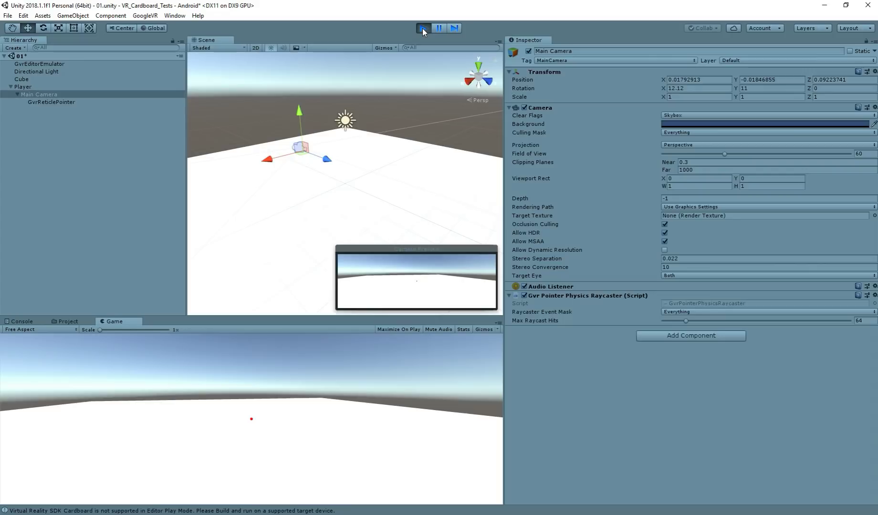
{"action": "left_click", "coordinate": [423, 28]}
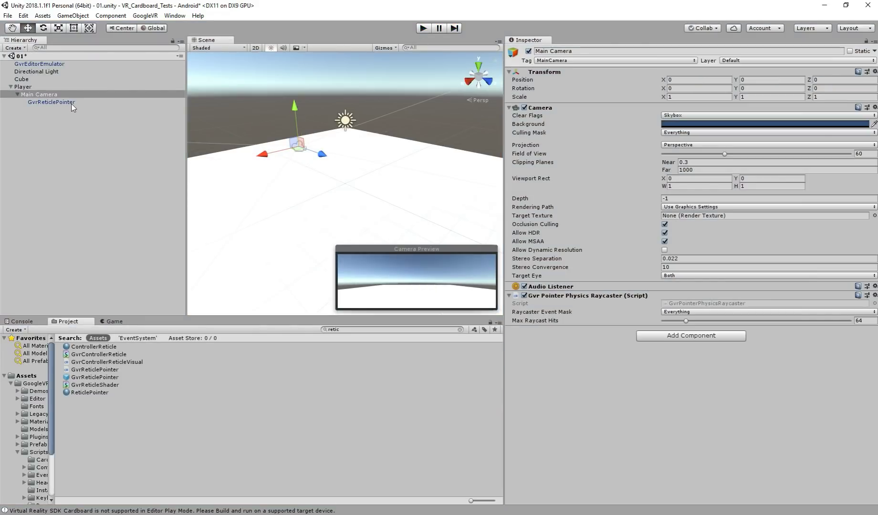
Add a new 3D cube and move it in front of the player to Y 1.07, Z 4.07.
{"action": "key", "text": "ctrl+z"}
{"action": "right_click", "coordinate": [68, 180]}
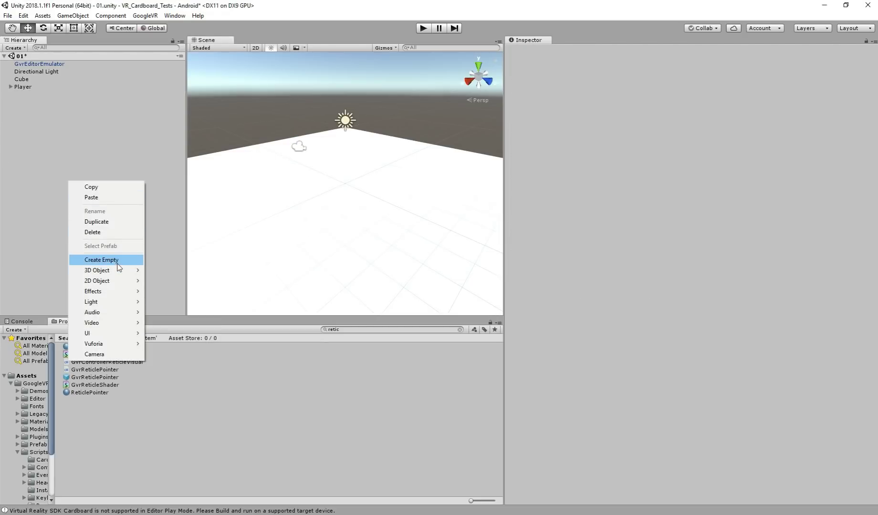
{"action": "mouse_move", "coordinate": [122, 271]}
{"action": "left_click", "coordinate": [162, 271]}
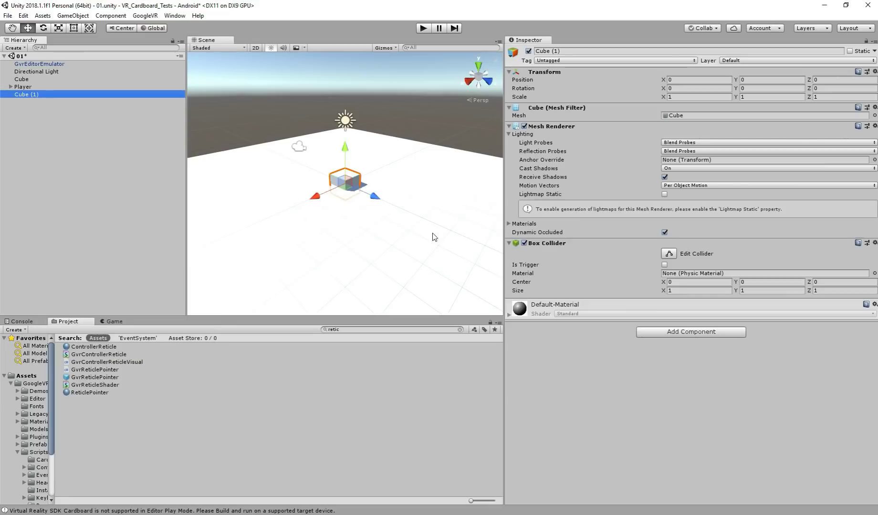
{"action": "left_click_drag", "start_coordinate": [368, 199], "coordinate": [429, 181]}
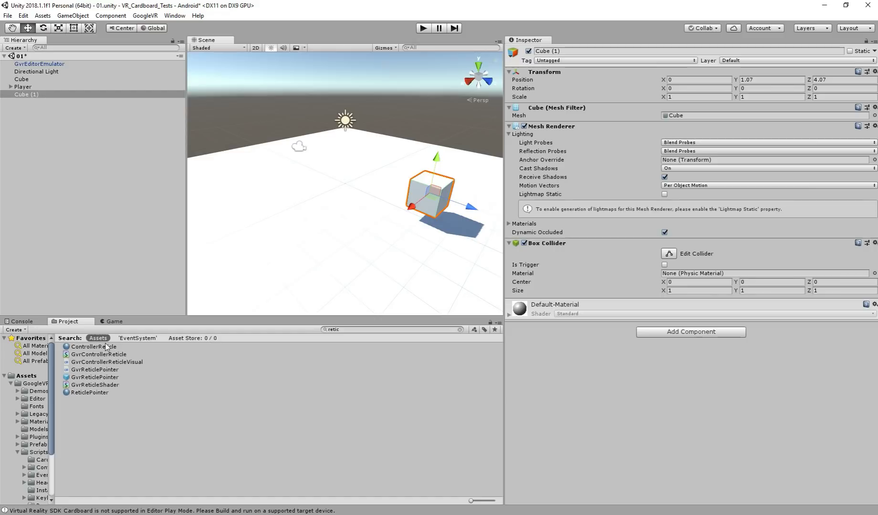
Create a folder named Materials inside MyData.
{"action": "left_click", "coordinate": [10, 383]}
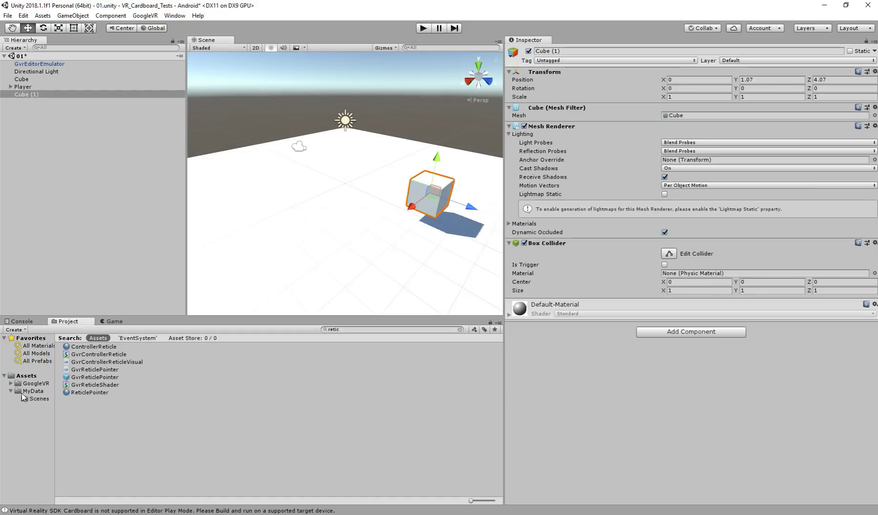
{"action": "left_click", "coordinate": [29, 392]}
{"action": "right_click", "coordinate": [33, 392]}
{"action": "mouse_move", "coordinate": [114, 191]}
{"action": "left_click", "coordinate": [168, 190]}
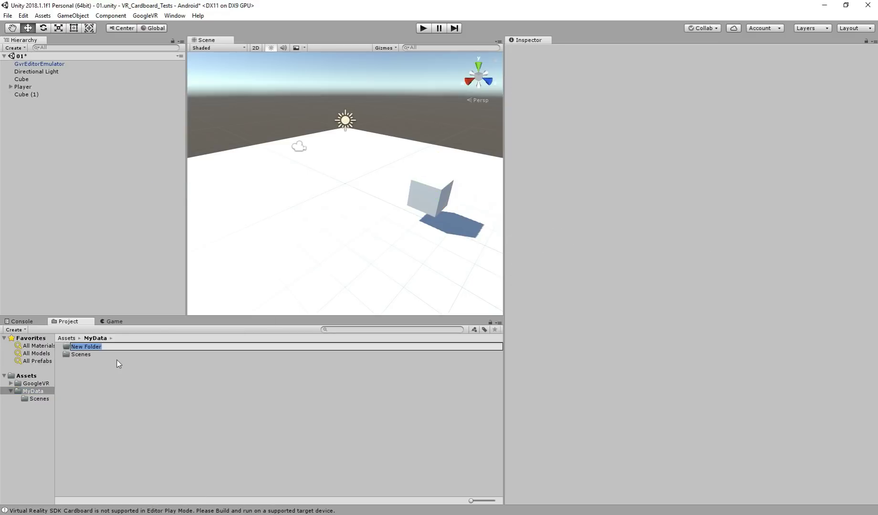
{"action": "type", "text": "Materials"}
{"action": "key", "text": "Return"}
{"action": "key", "text": "Return"}
Create two materials in Materials named Box and Grass.
{"action": "right_click", "coordinate": [114, 379]}
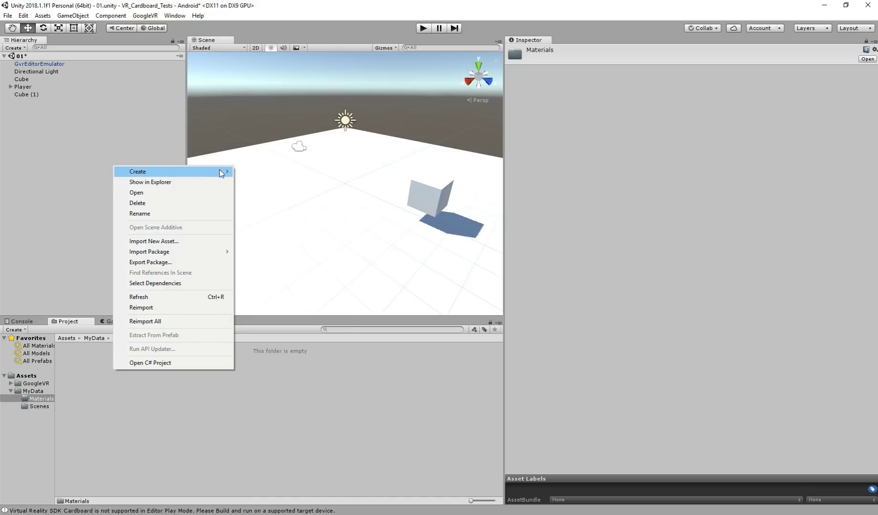
{"action": "mouse_move", "coordinate": [232, 172]}
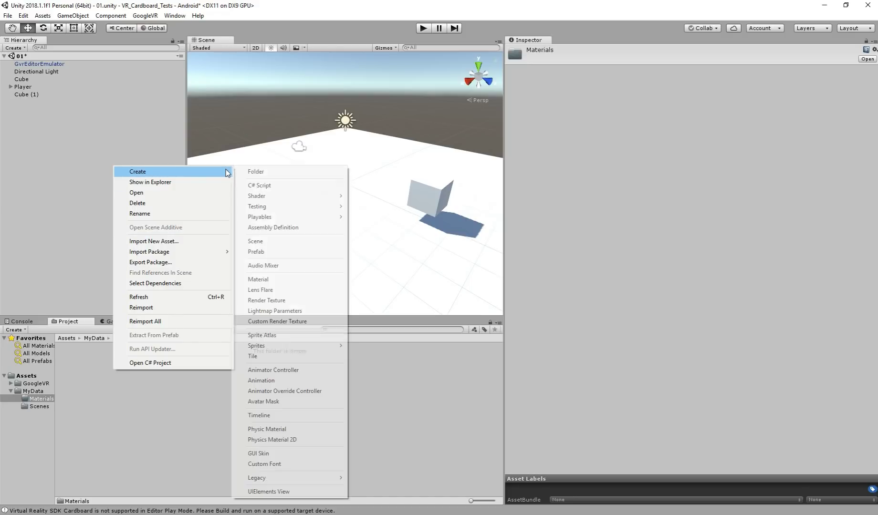
{"action": "left_click", "coordinate": [296, 279]}
{"action": "type", "text": "Box"}
{"action": "key", "text": "Return"}
{"action": "right_click", "coordinate": [165, 361]}
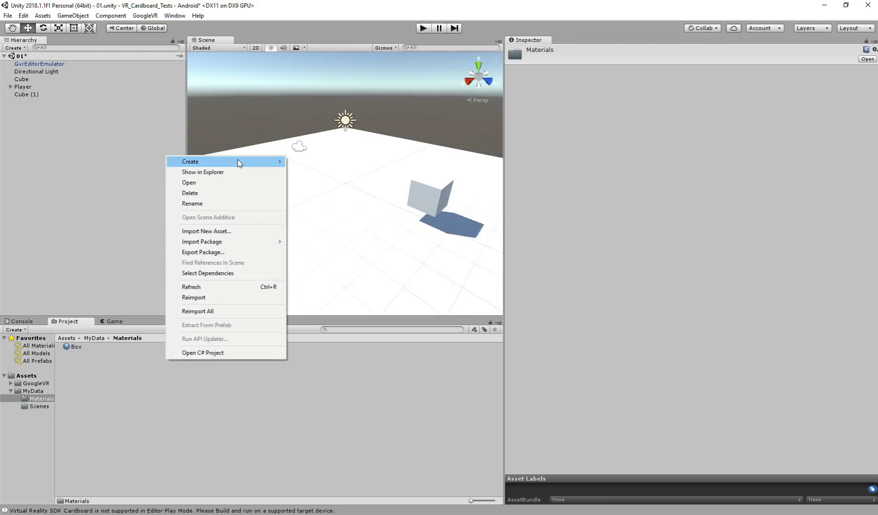
{"action": "mouse_move", "coordinate": [237, 162]}
{"action": "left_click", "coordinate": [327, 269]}
{"action": "key", "text": "BackSpace"}
{"action": "key", "text": "Return"}
{"action": "left_click", "coordinate": [85, 356]}
{"action": "key", "text": "Return"}
Set Grass's Albedo colour to green (18A21D) and apply it to the floor.
{"action": "left_click", "coordinate": [670, 92]}
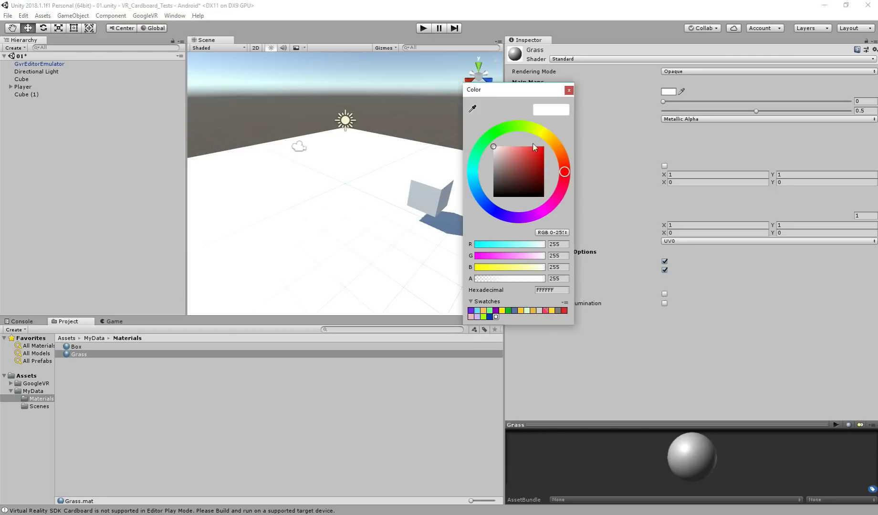
{"action": "left_click", "coordinate": [492, 134]}
{"action": "left_click_drag", "start_coordinate": [522, 153], "coordinate": [536, 165]}
{"action": "left_click", "coordinate": [569, 91]}
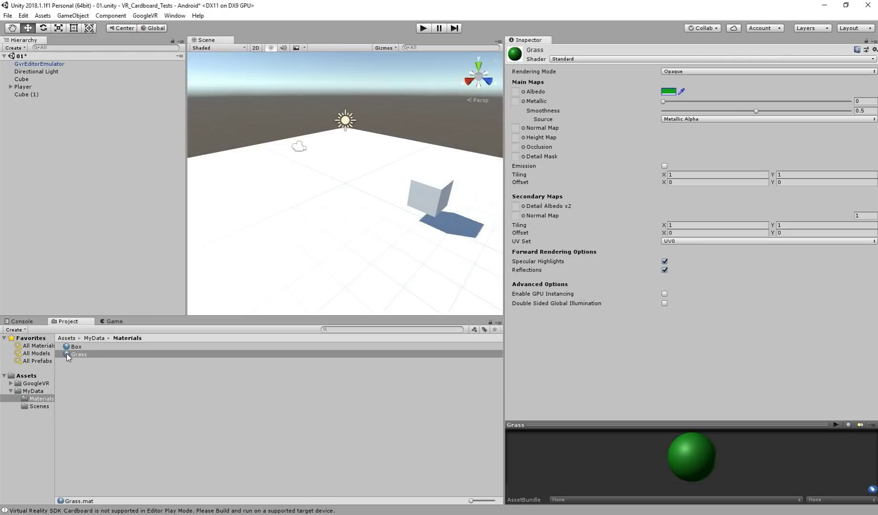
{"action": "left_click_drag", "start_coordinate": [66, 353], "coordinate": [279, 228]}
Set Box's Albedo colour to brown (9F6E31) and apply it to Cube (1).
{"action": "left_click", "coordinate": [75, 348]}
{"action": "left_click", "coordinate": [668, 91]}
{"action": "left_click", "coordinate": [533, 174]}
{"action": "left_click", "coordinate": [557, 147]}
{"action": "left_click_drag", "start_coordinate": [530, 167], "coordinate": [519, 170]}
{"action": "left_click", "coordinate": [569, 90]}
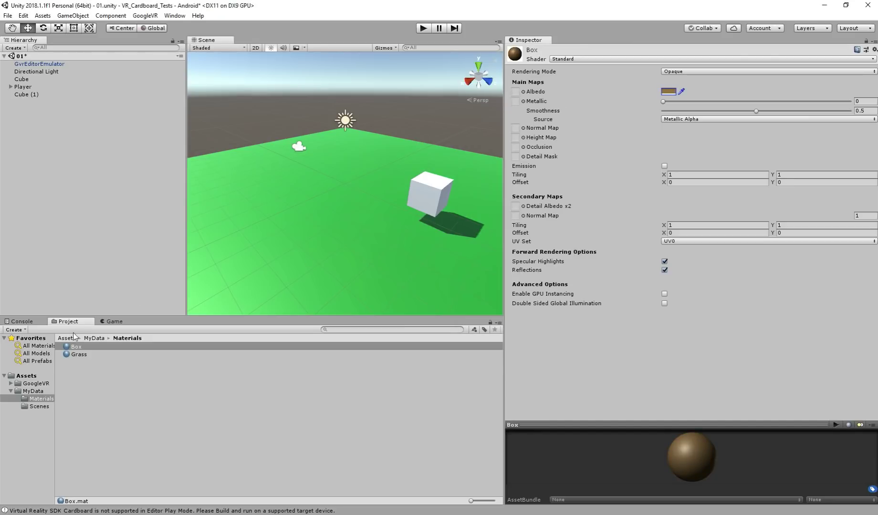
{"action": "left_click_drag", "start_coordinate": [74, 348], "coordinate": [430, 182]}
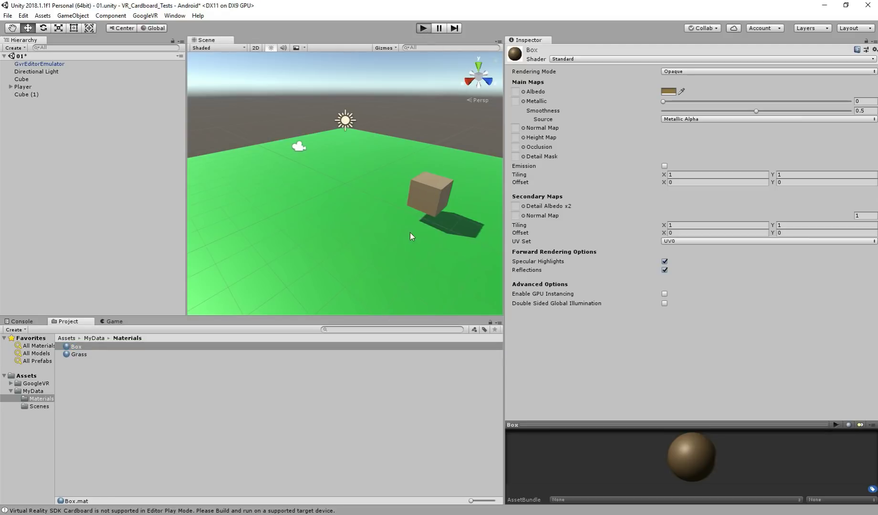
{"action": "key", "text": "ctrl+p"}
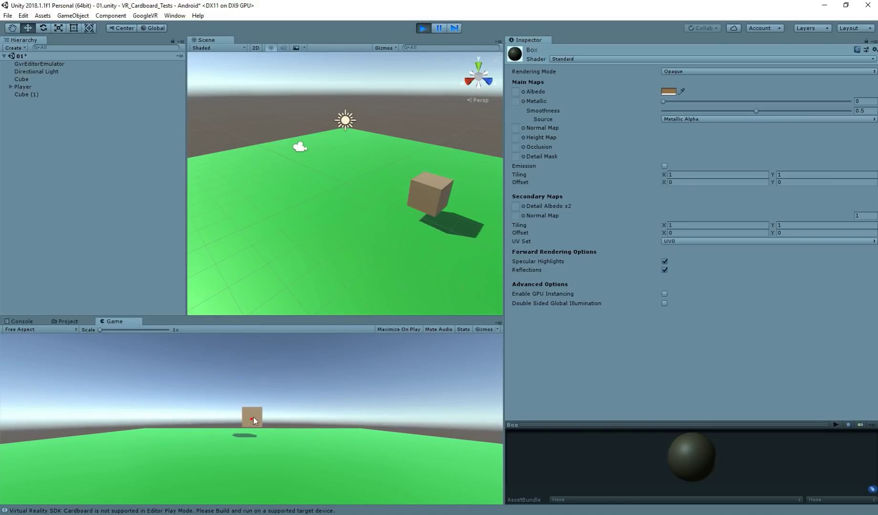
{"action": "left_click", "coordinate": [425, 28]}
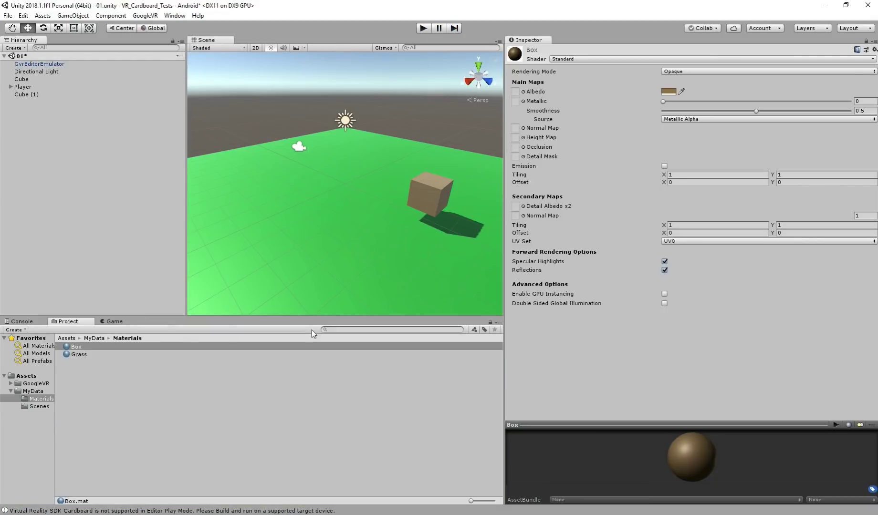
Add the GvrEventSystem prefab, found by searching 'event', to the Hierarchy.
{"action": "type", "text": "even"}
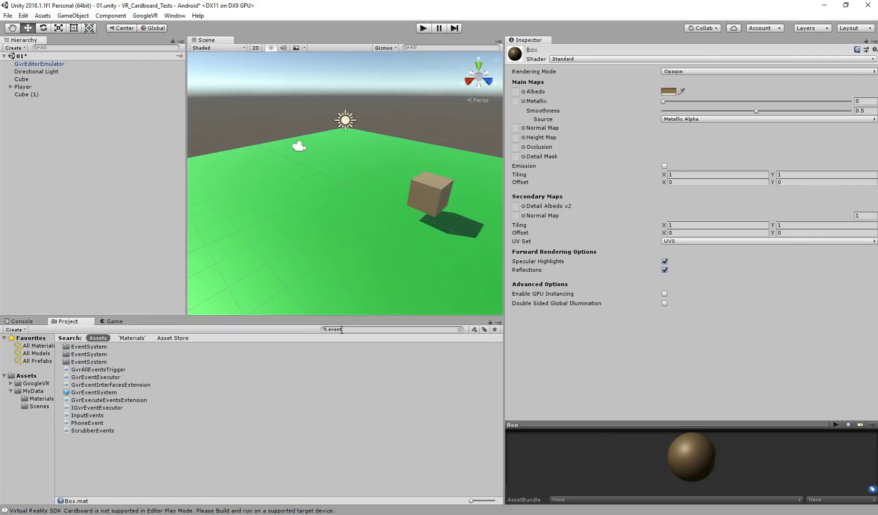
{"action": "type", "text": "t"}
{"action": "left_click_drag", "start_coordinate": [104, 396], "coordinate": [79, 71]}
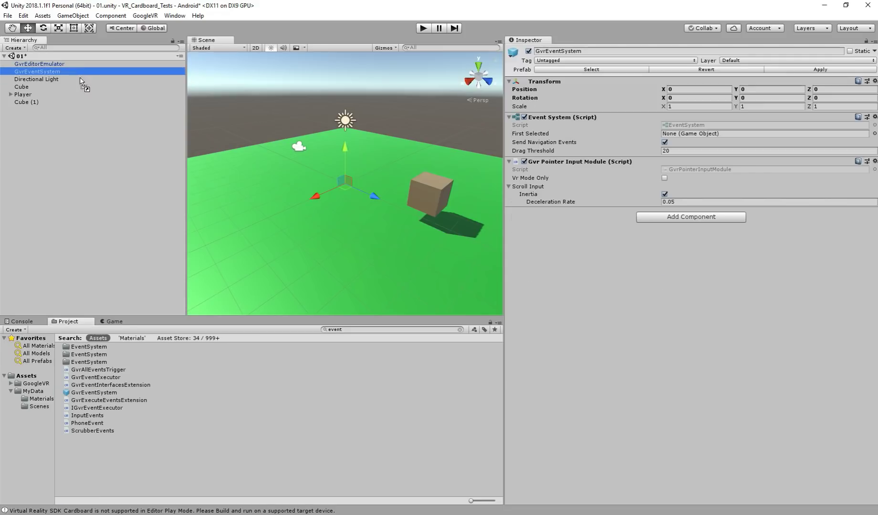
{"action": "left_click", "coordinate": [32, 101]}
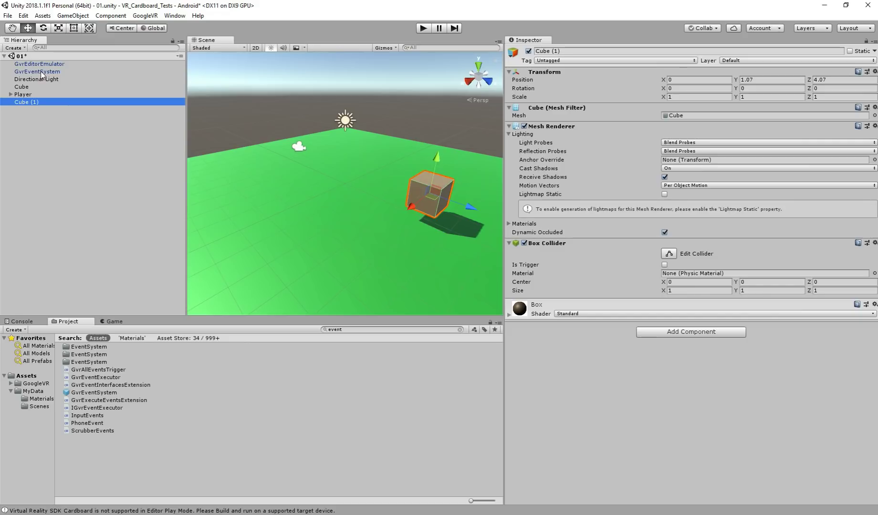
Give Cube (1) an Event Trigger component and play-test the reticle over the box.
{"action": "left_click", "coordinate": [692, 331]}
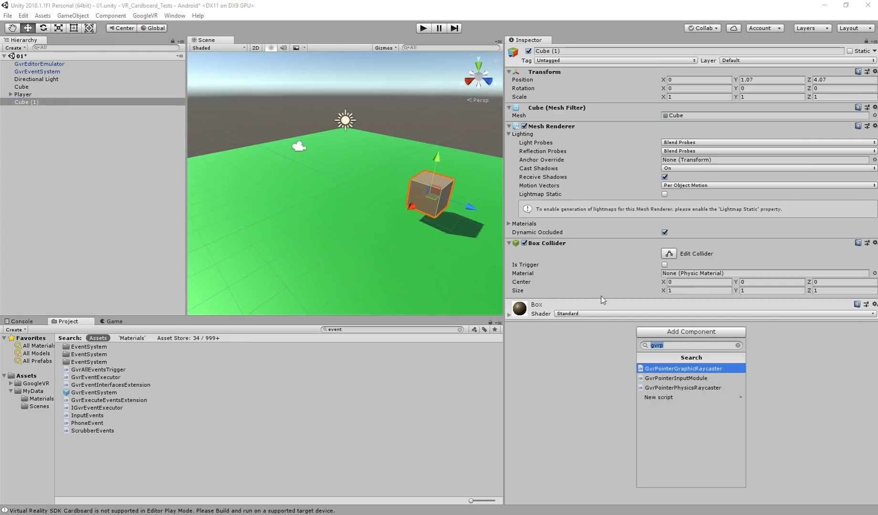
{"action": "type", "text": "en"}
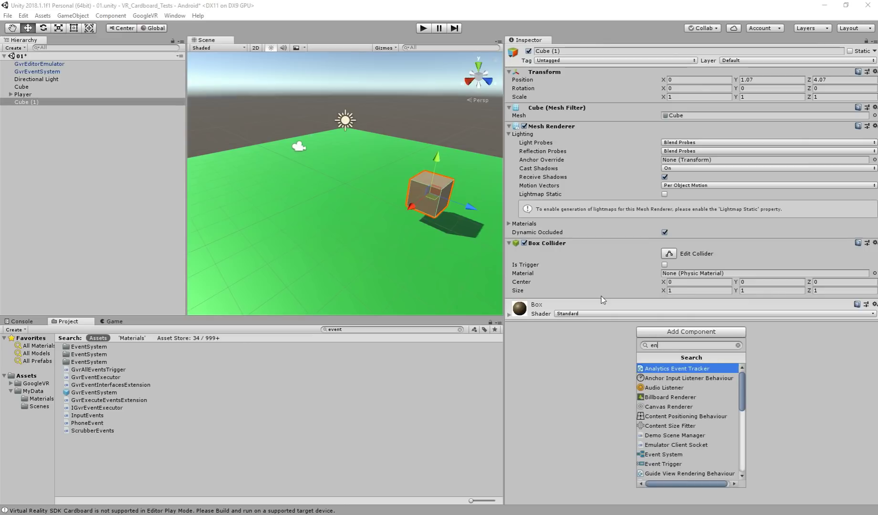
{"action": "key", "text": "BackSpace"}
{"action": "key", "text": "BackSpace"}
{"action": "type", "text": "tri"}
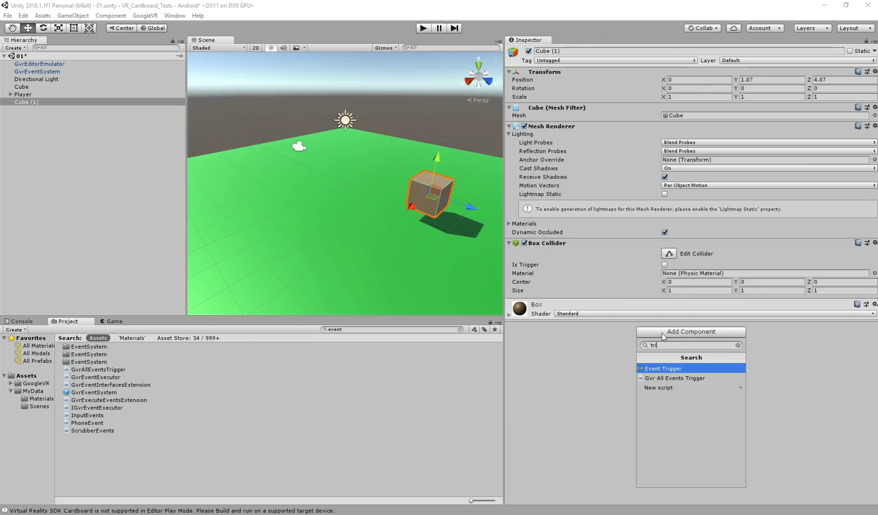
{"action": "key", "text": "Return"}
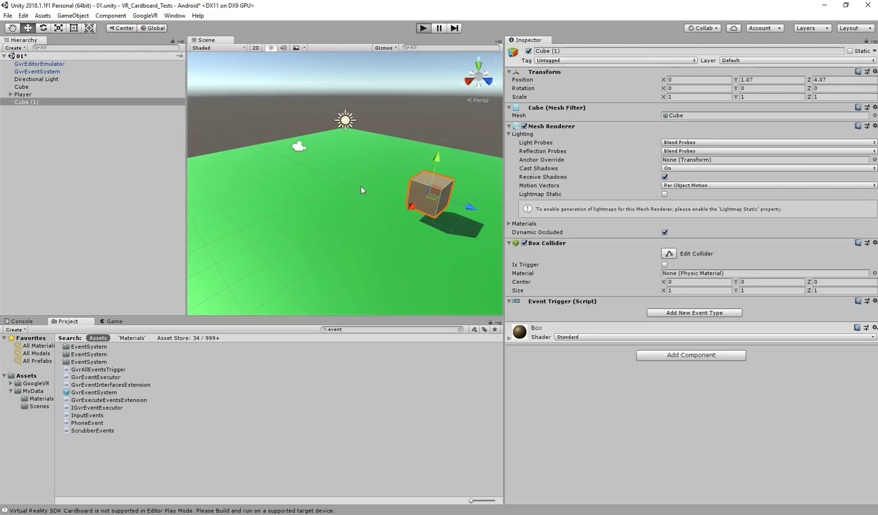
{"action": "key", "text": "ctrl+p"}
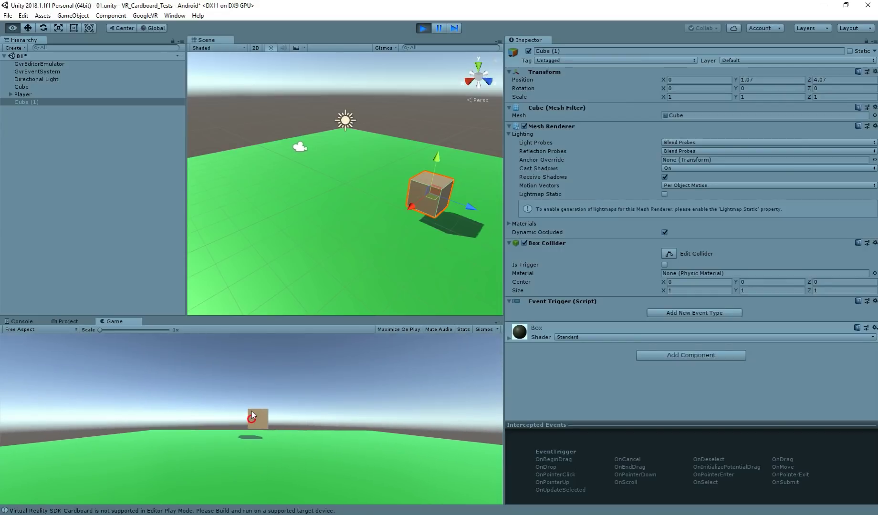
{"action": "left_click", "coordinate": [424, 28]}
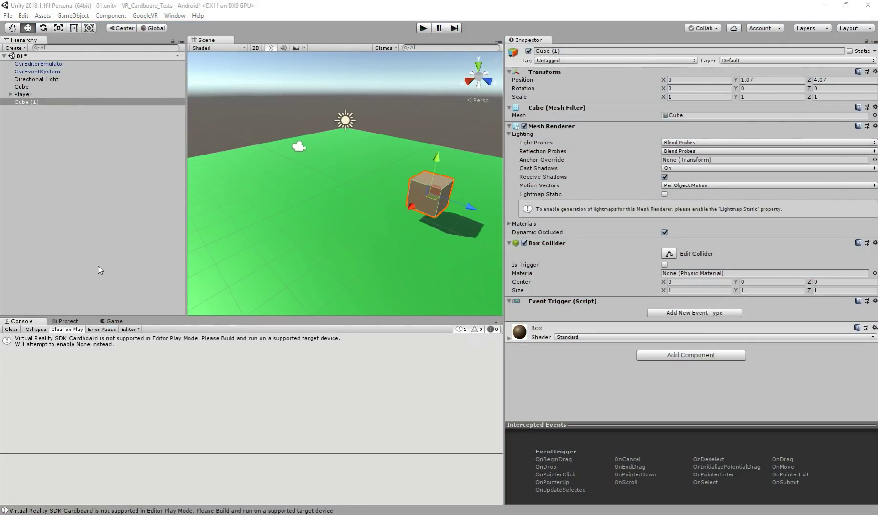
Create a Scripts folder inside MyData.
{"action": "left_click", "coordinate": [72, 322]}
{"action": "left_click", "coordinate": [34, 392]}
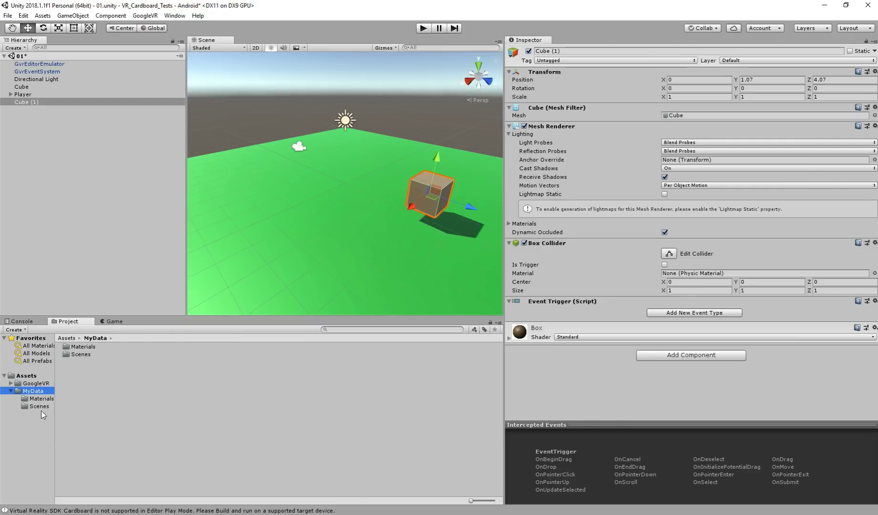
{"action": "right_click", "coordinate": [75, 373]}
{"action": "mouse_move", "coordinate": [157, 175]}
{"action": "left_click", "coordinate": [219, 174]}
{"action": "type", "text": "Scripts"}
{"action": "key", "text": "Return"}
{"action": "key", "text": "Return"}
Create a new C# script named RotateCube in the Scripts folder.
{"action": "right_click", "coordinate": [115, 385]}
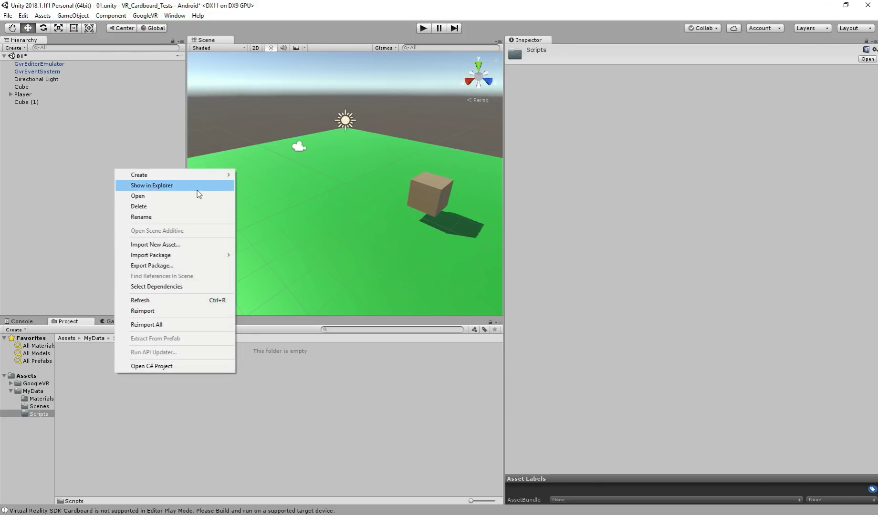
{"action": "mouse_move", "coordinate": [220, 175]}
{"action": "left_click", "coordinate": [261, 189]}
{"action": "type", "text": "RotateCube"}
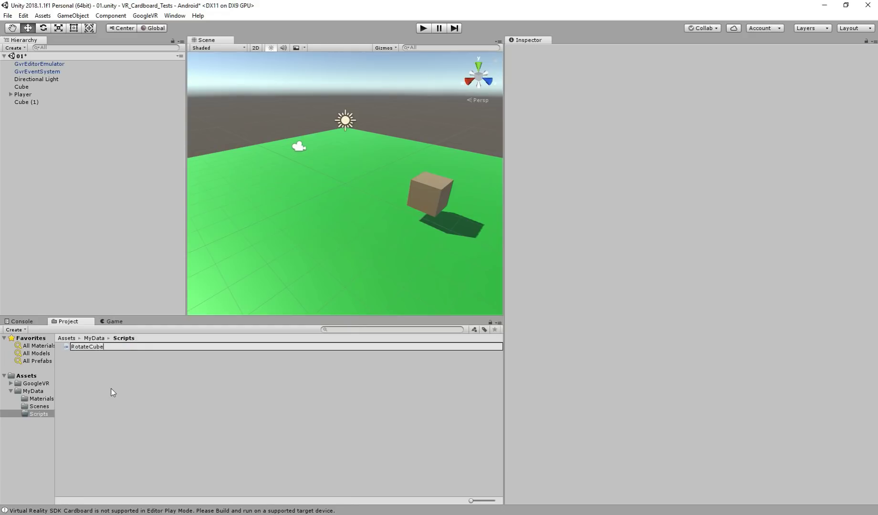
{"action": "left_click", "coordinate": [99, 350]}
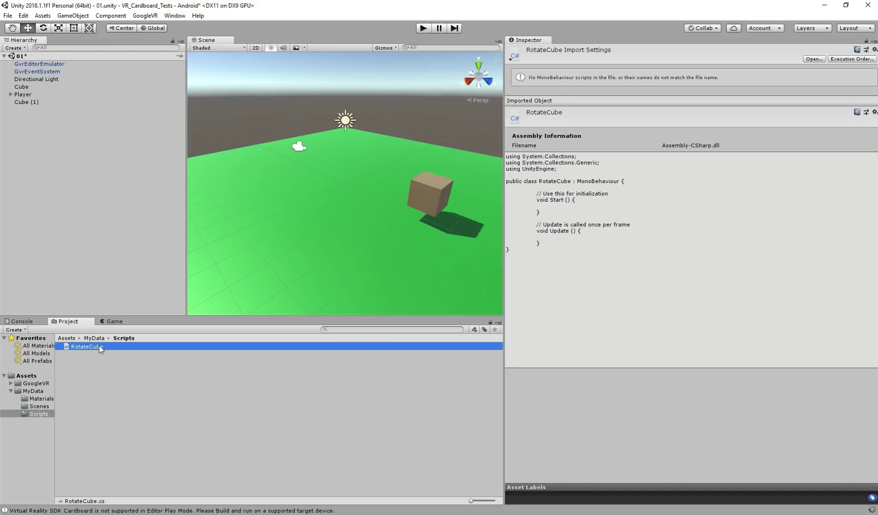
Open RotateCube in Visual Studio and declare a public float spinForce.
{"action": "double_click", "coordinate": [100, 347]}
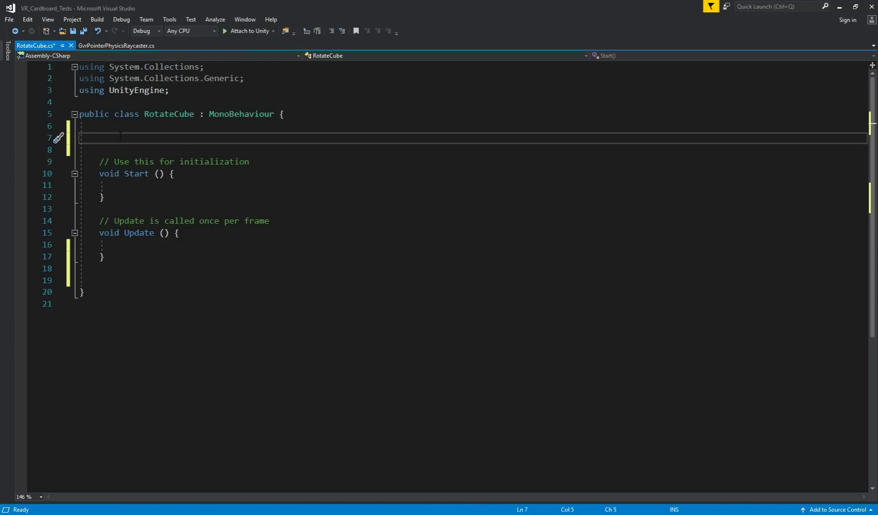
{"action": "type", "text": "public"}
{"action": "type", "text": "float spinForce;"}
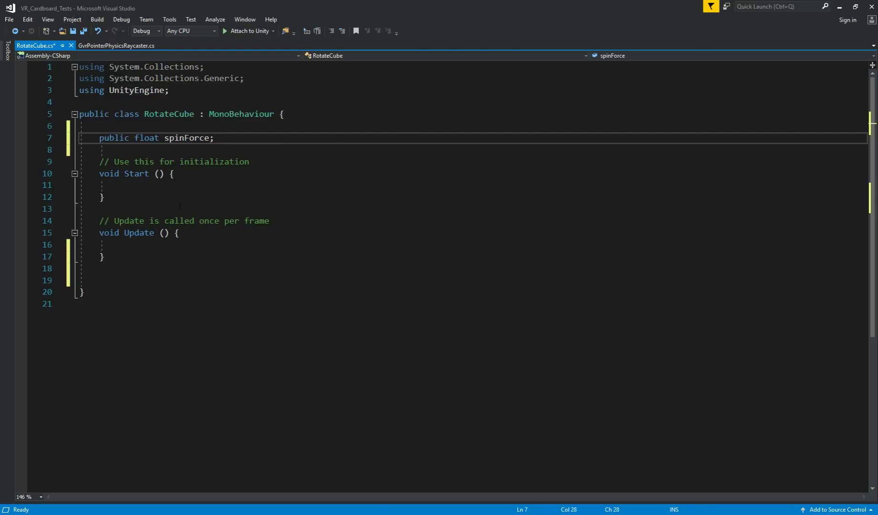
Make Update call transform.Rotate(0, spinForce * Time.deltaTime, 0) and save the script.
{"action": "left_click", "coordinate": [250, 244]}
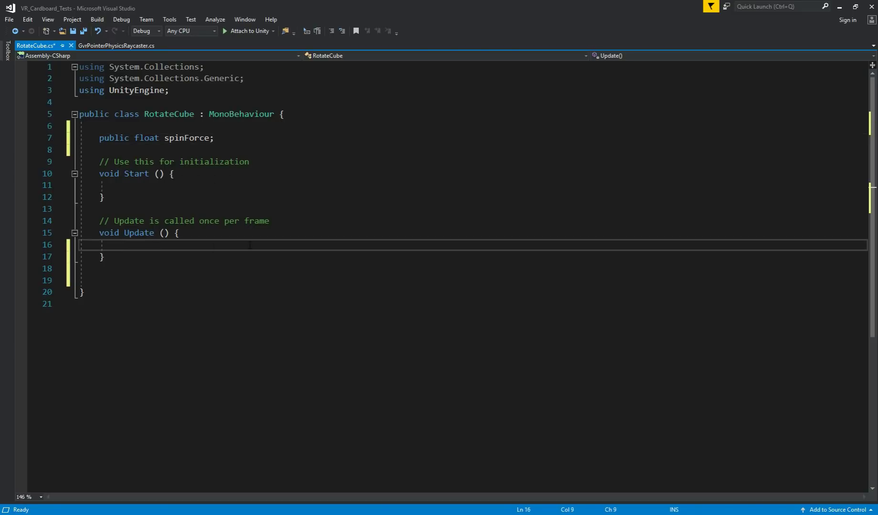
{"action": "type", "text": "transform"}
{"action": "key", "text": "Escape"}
{"action": "type", "text": ".rotate("}
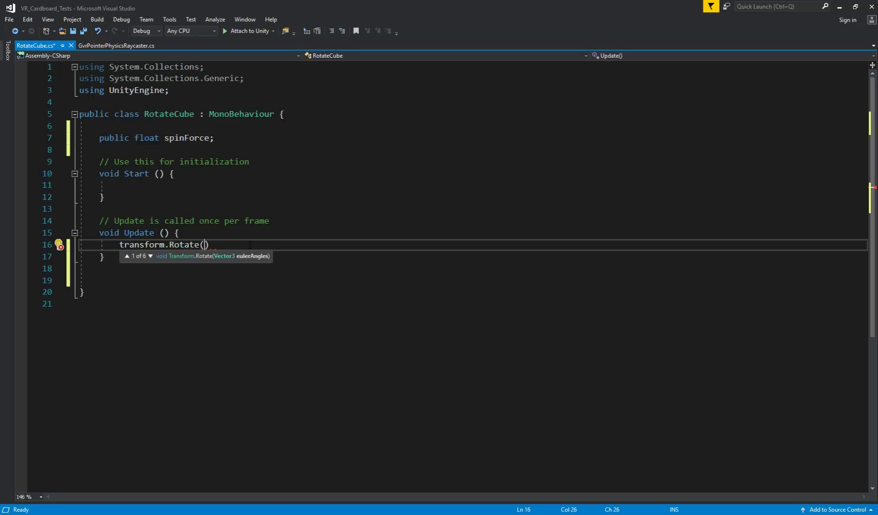
{"action": "type", "text": "0,"}
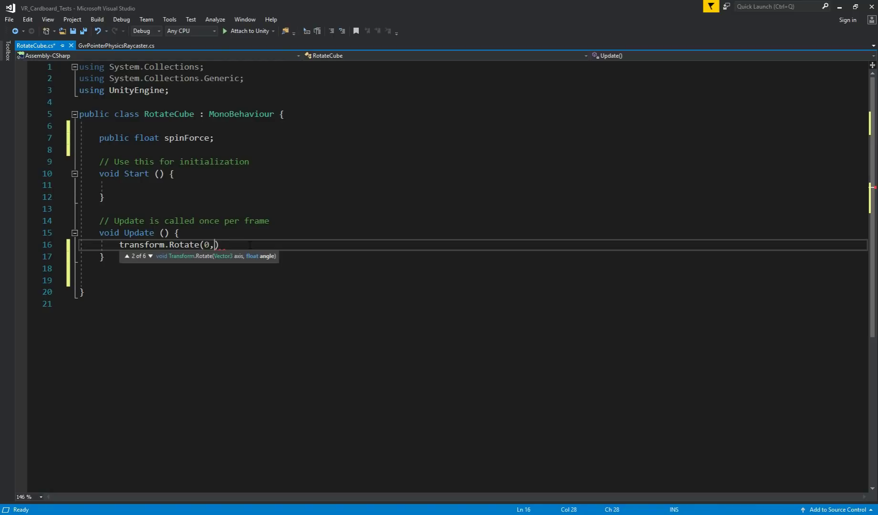
{"action": "type", "text": "spi"}
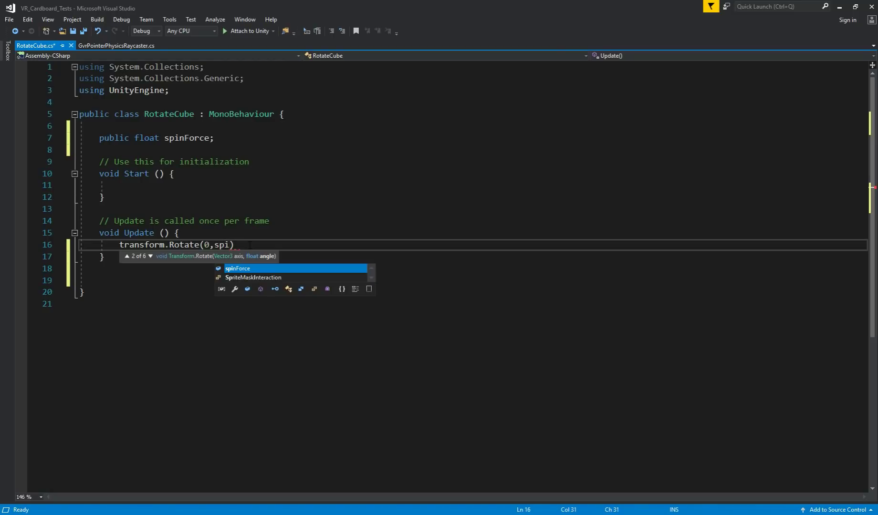
{"action": "type", "text": "nForce *"}
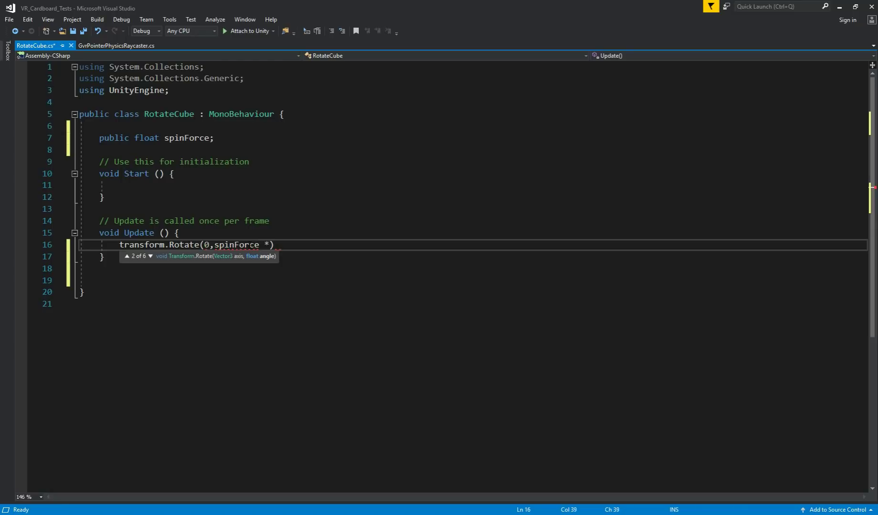
{"action": "type", "text": " Time."}
{"action": "key", "text": "Tab"}
{"action": "type", "text": ";"}
{"action": "key", "text": "ctrl+s"}
Attach RotateCube to Cube (1) with Spin Force 45 and rename the cube Box.
{"action": "key", "text": "alt+Tab"}
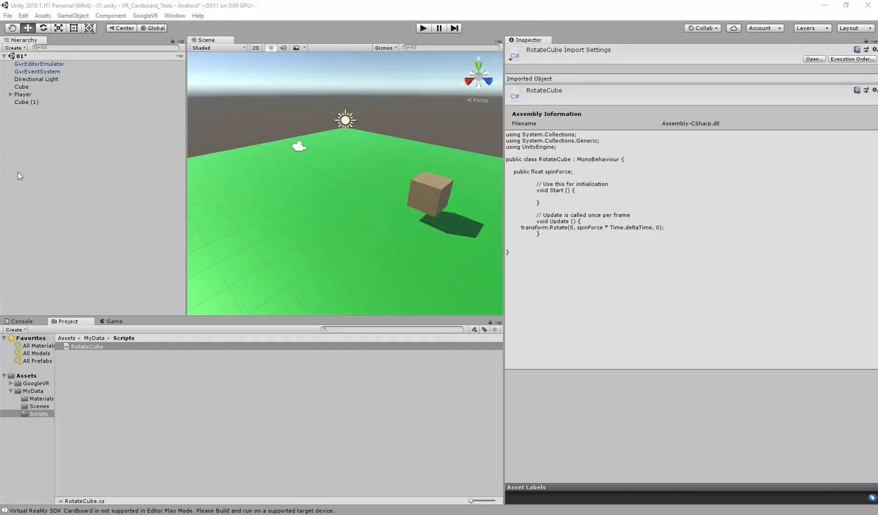
{"action": "left_click", "coordinate": [21, 102]}
{"action": "left_click_drag", "start_coordinate": [86, 347], "coordinate": [33, 127]}
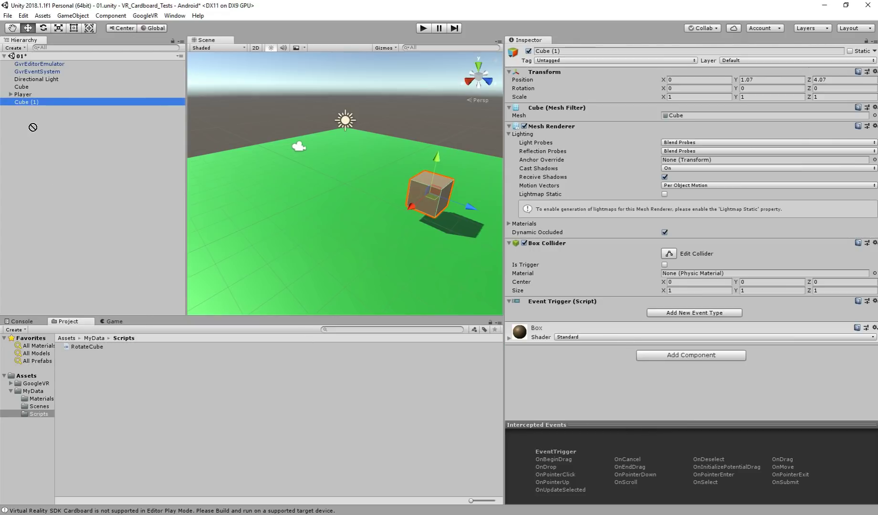
{"action": "left_click_drag", "start_coordinate": [93, 352], "coordinate": [590, 373]}
{"action": "left_click", "coordinate": [670, 341]}
{"action": "left_click", "coordinate": [565, 51]}
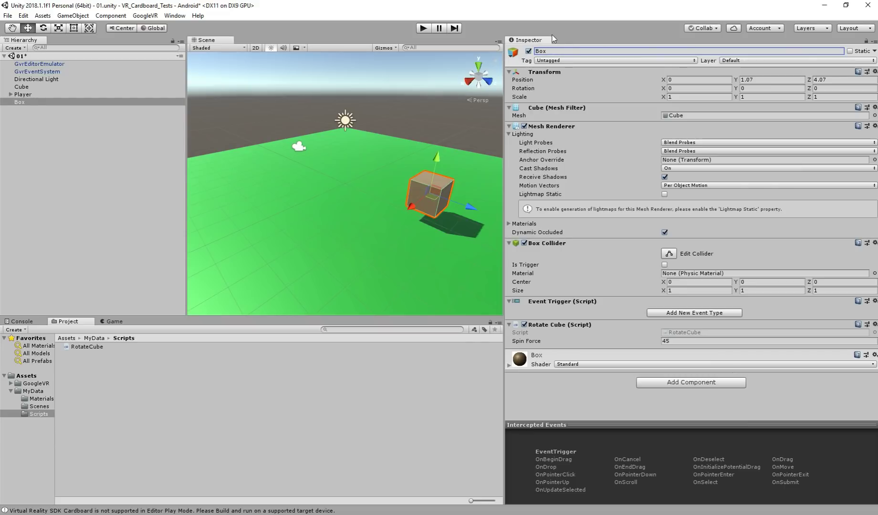
Play-test the scene to watch the box spin, then stop.
{"action": "left_click", "coordinate": [424, 29]}
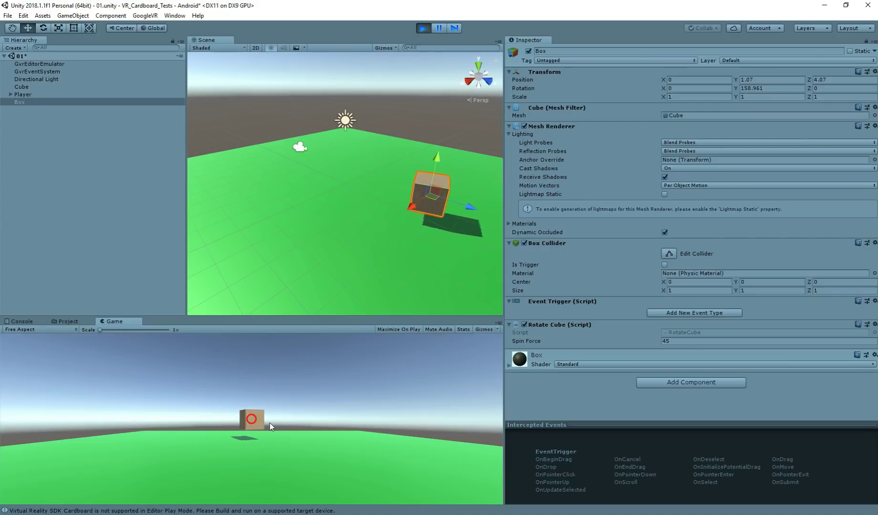
{"action": "key", "text": "alt"}
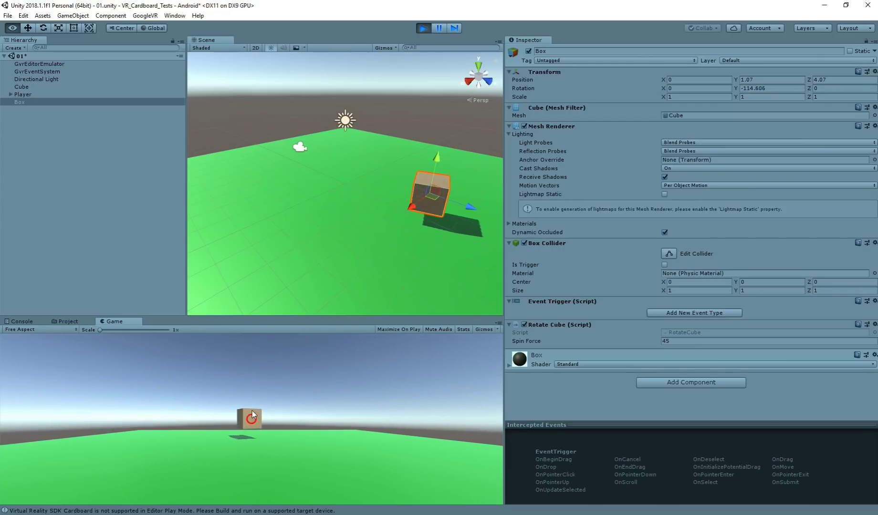
{"action": "left_click", "coordinate": [422, 29]}
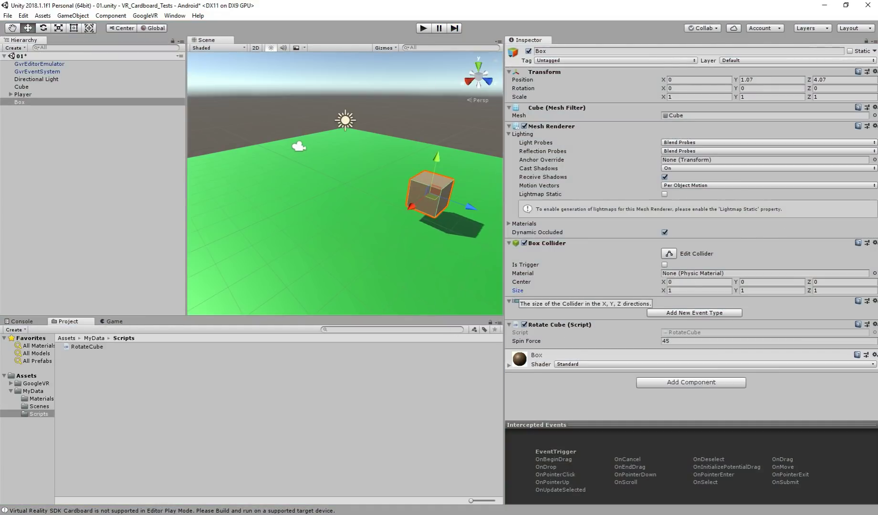
Add public void ChangeSpin() { spinForce = -spinForce; } below Update and save.
{"action": "key", "text": "alt+Tab"}
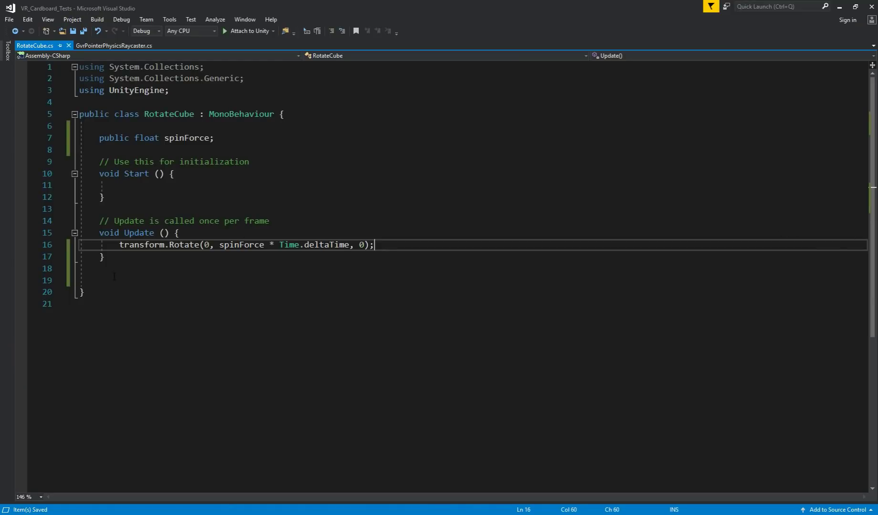
{"action": "left_click", "coordinate": [115, 273]}
{"action": "type", "text": "public vo"}
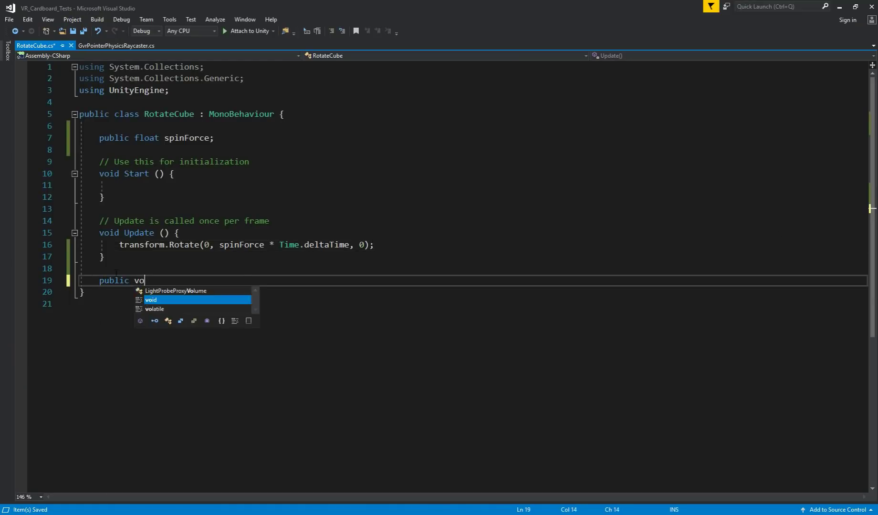
{"action": "type", "text": "id ChangeSpin() {"}
{"action": "key", "text": "Return"}
{"action": "key", "text": "Return"}
{"action": "key", "text": "Up"}
{"action": "type", "text": "spin"}
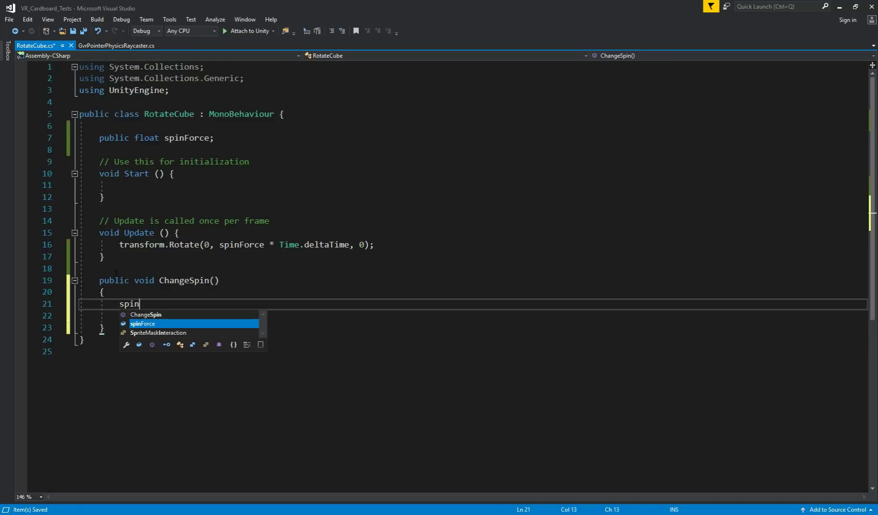
{"action": "type", "text": "Force = -spinForce;"}
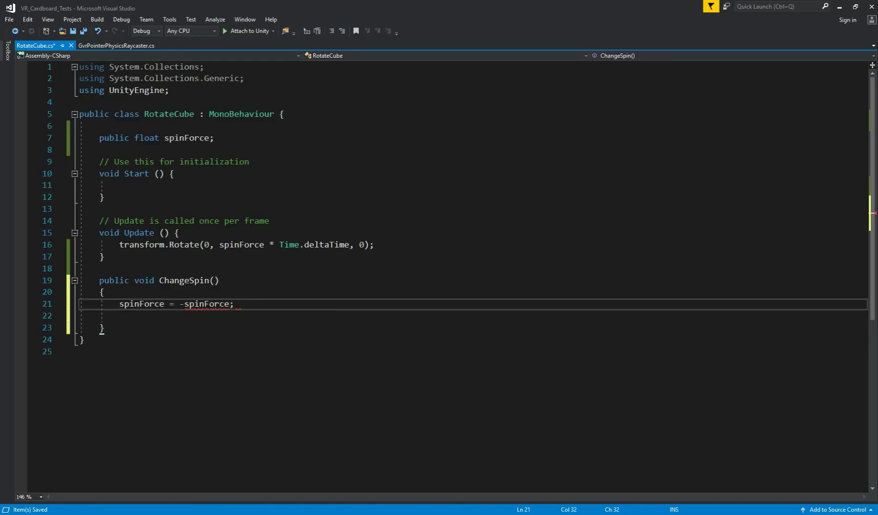
{"action": "key", "text": "ctrl+s"}
Back in Unity, add a Pointer Click event type to Box's Event Trigger.
{"action": "left_click", "coordinate": [839, 8]}
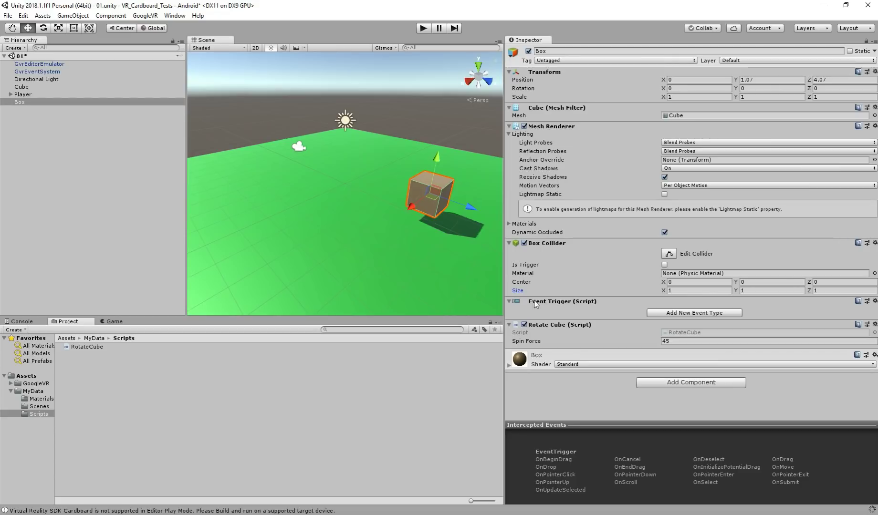
{"action": "left_click", "coordinate": [671, 313]}
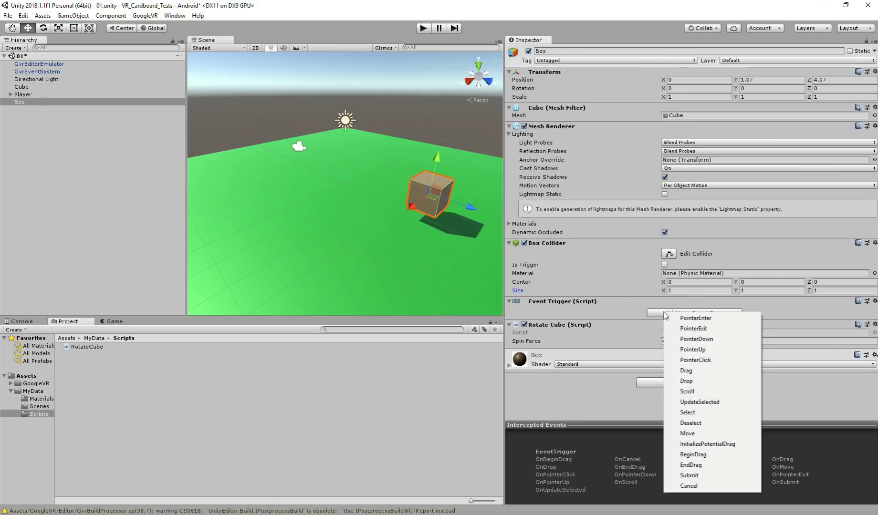
{"action": "left_click", "coordinate": [706, 362]}
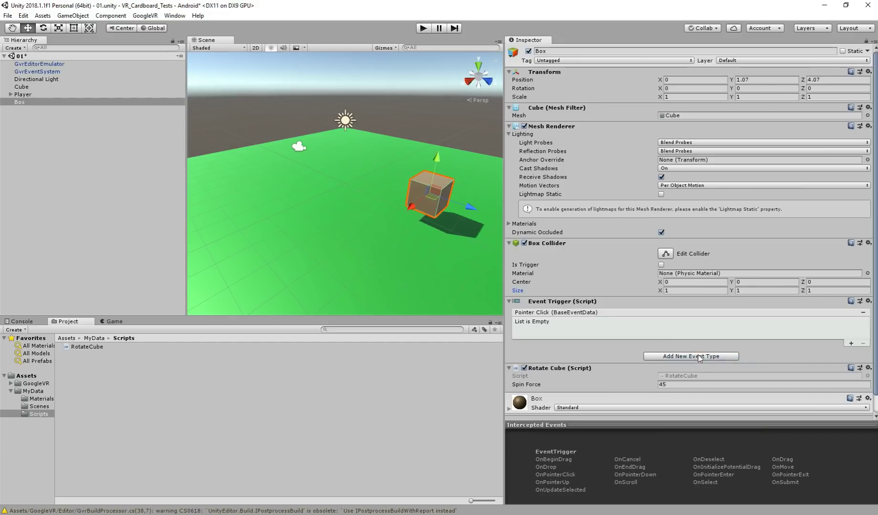
Add a Pointer Click listener targeting Box that calls RotateCube.ChangeSpin().
{"action": "left_click", "coordinate": [850, 343]}
{"action": "left_click_drag", "start_coordinate": [19, 104], "coordinate": [289, 232]}
{"action": "left_click_drag", "start_coordinate": [528, 337], "coordinate": [558, 337]}
{"action": "left_click", "coordinate": [648, 324]}
{"action": "mouse_move", "coordinate": [673, 413]}
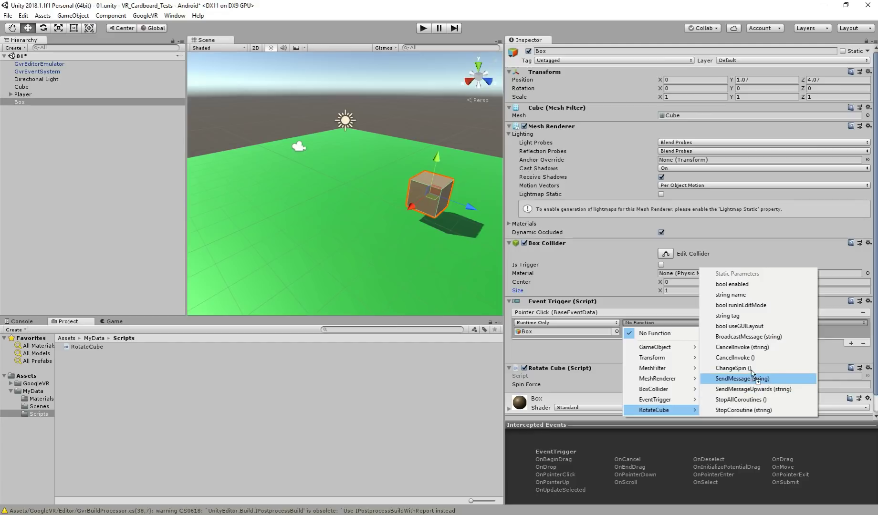
{"action": "left_click", "coordinate": [726, 368]}
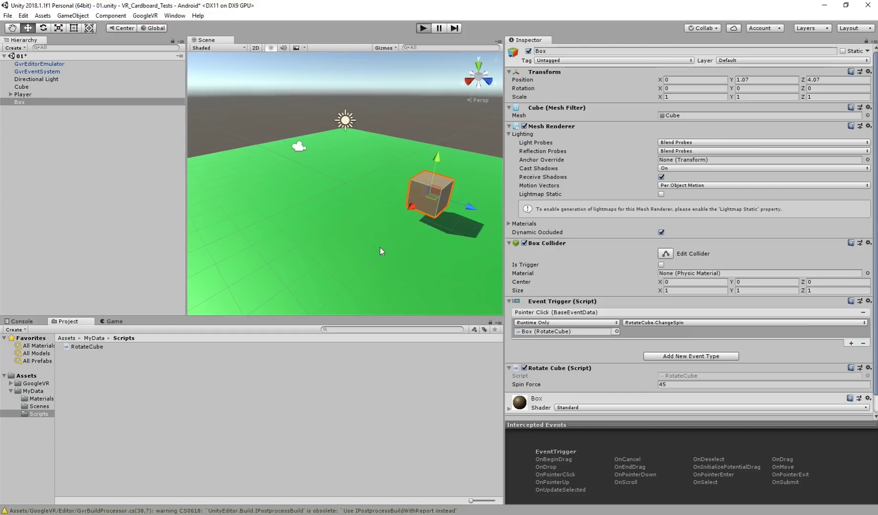
Play the scene and click the box twice, flipping Spin Force between 45 and -45.
{"action": "key", "text": "ctrl+p"}
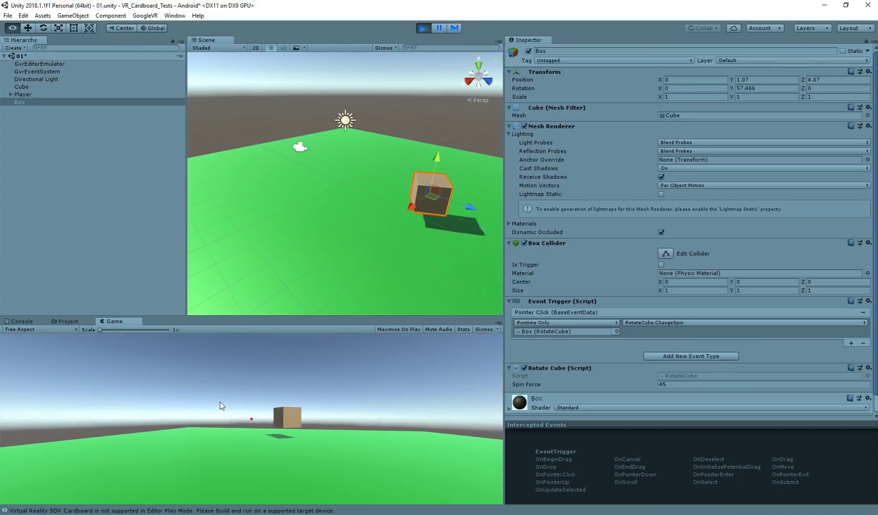
{"action": "left_click", "coordinate": [252, 412]}
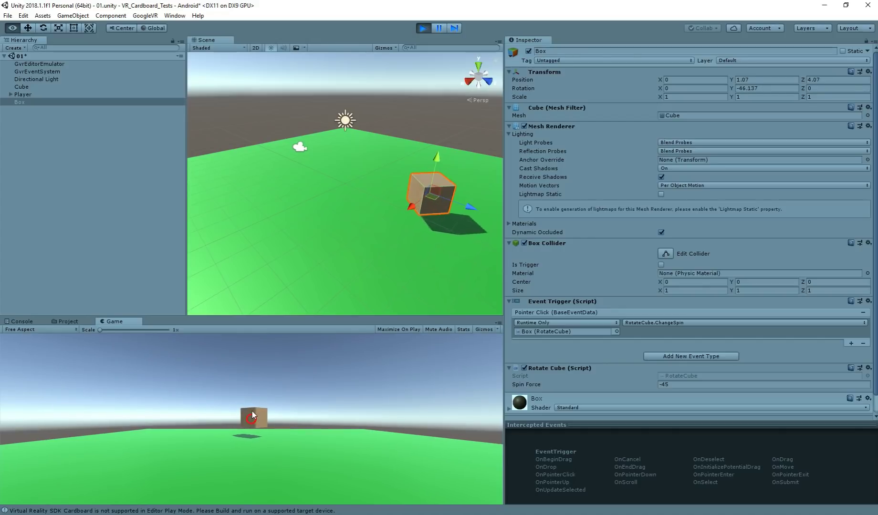
{"action": "left_click", "coordinate": [252, 411]}
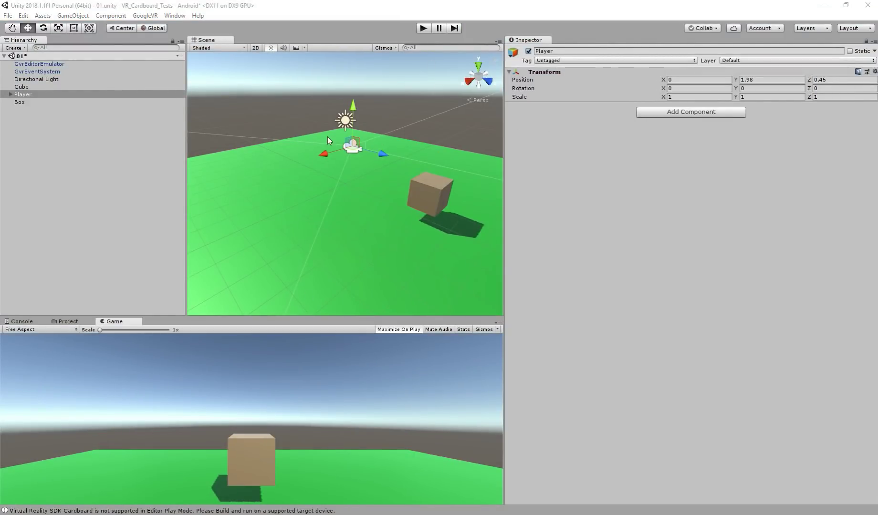
Raise the Player to Y 2.11, Z 0.58, then preview the maximized view and stop.
{"action": "left_click_drag", "start_coordinate": [372, 152], "coordinate": [402, 31]}
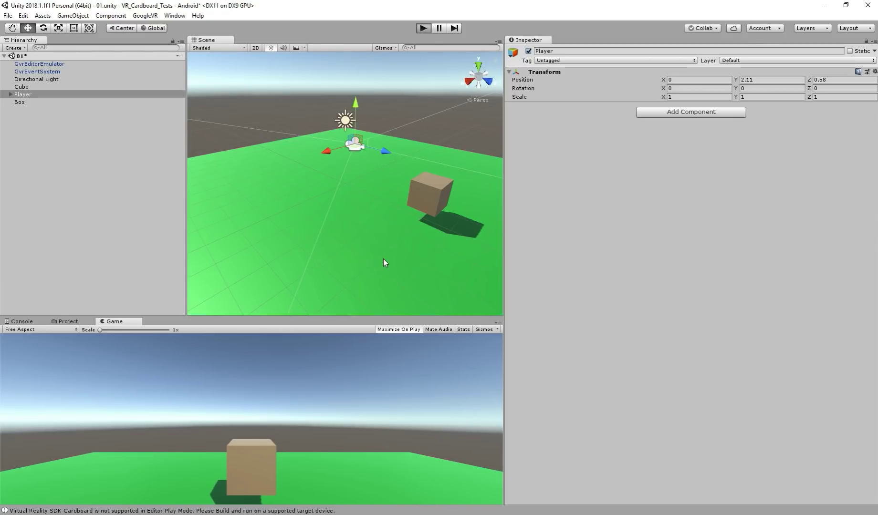
{"action": "key", "text": "ctrl+p"}
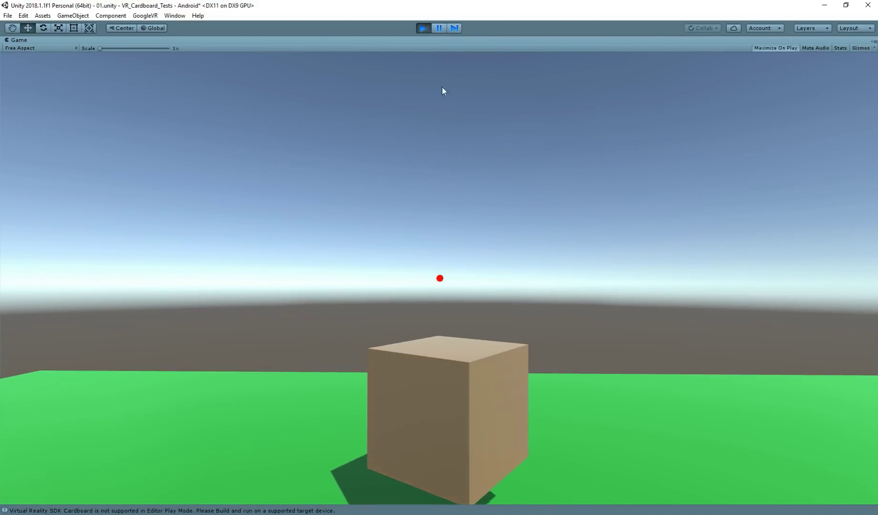
{"action": "left_click", "coordinate": [423, 29]}
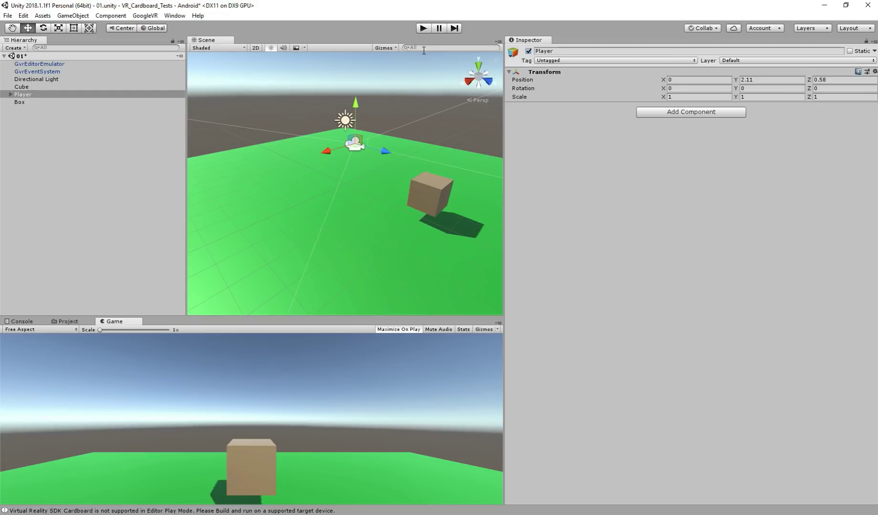
Start Play mode again with the Game view maximized.
{"action": "left_click", "coordinate": [423, 28]}
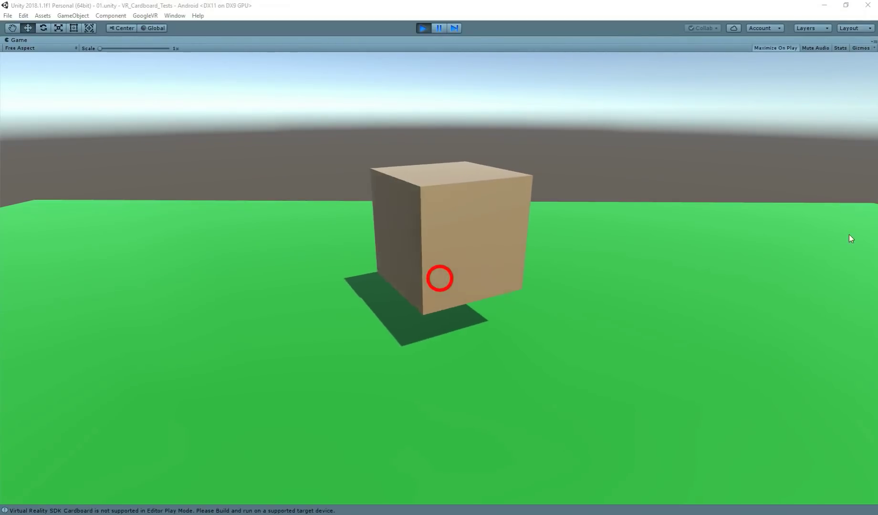